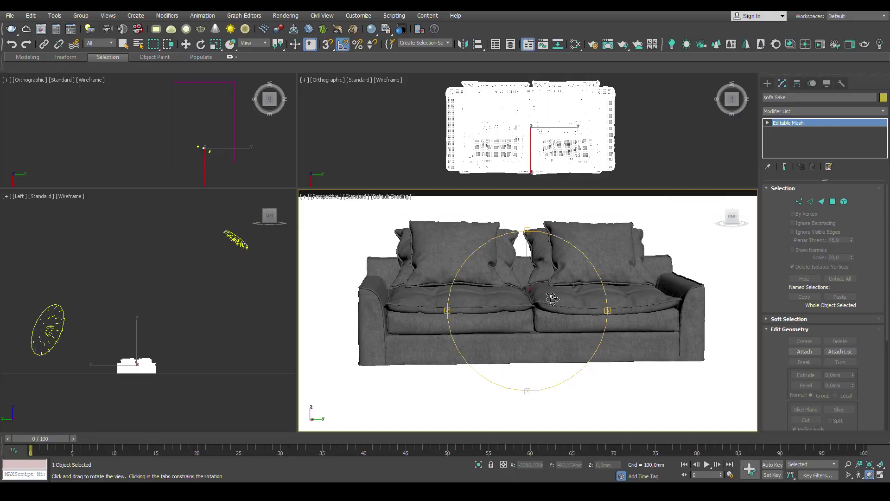
Close the sofa's Corona interactive render preview and open Render Setup, showing the 800 × 600 output size.
left_click_drag(510, 296, 603, 295)
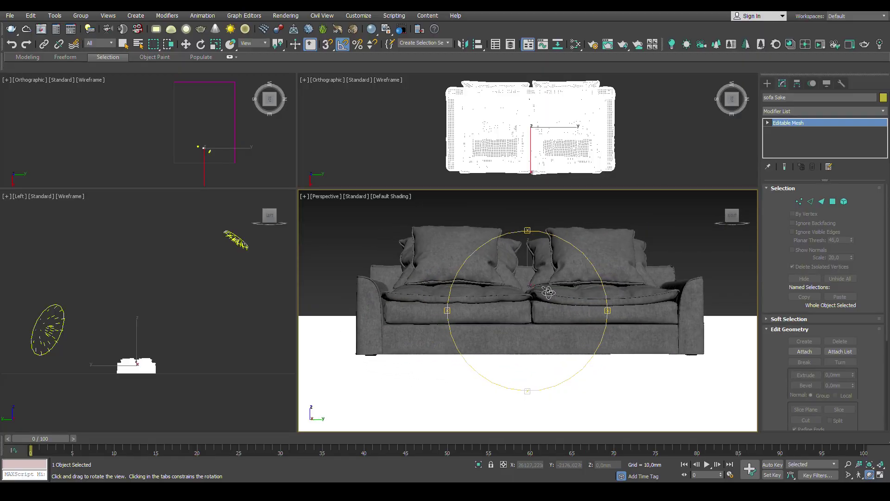
left_click(60, 320)
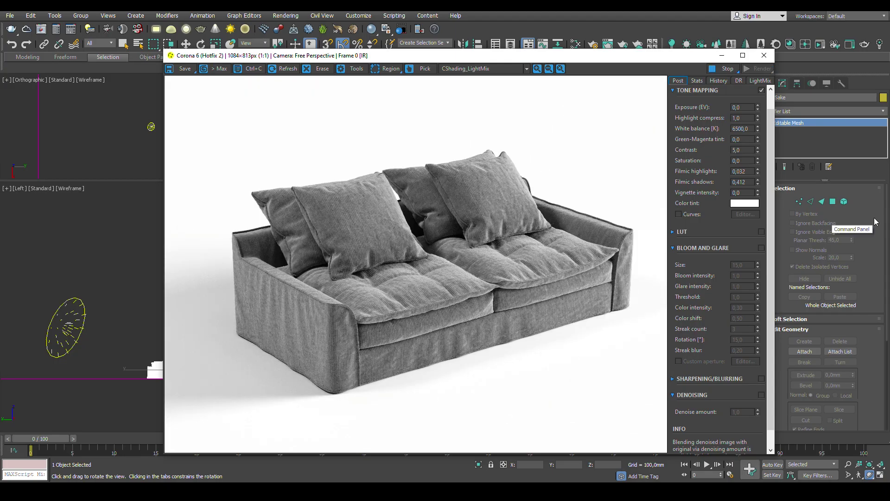
left_click(764, 55)
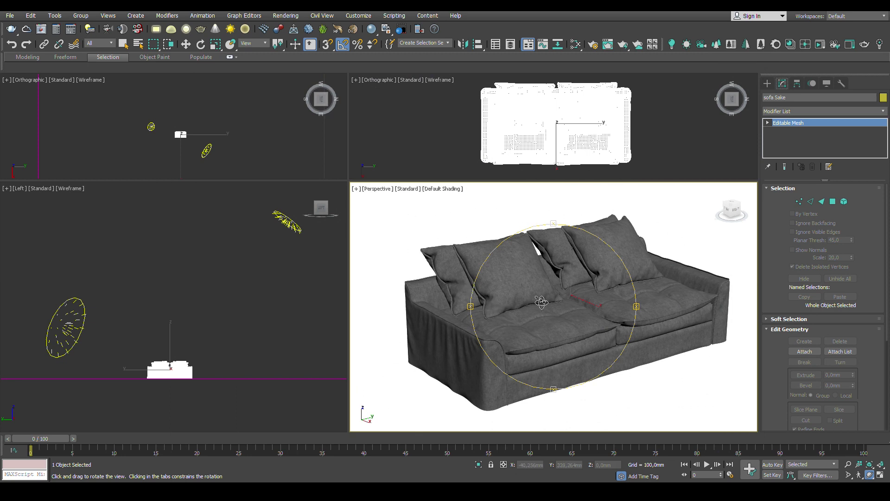
left_click(593, 45)
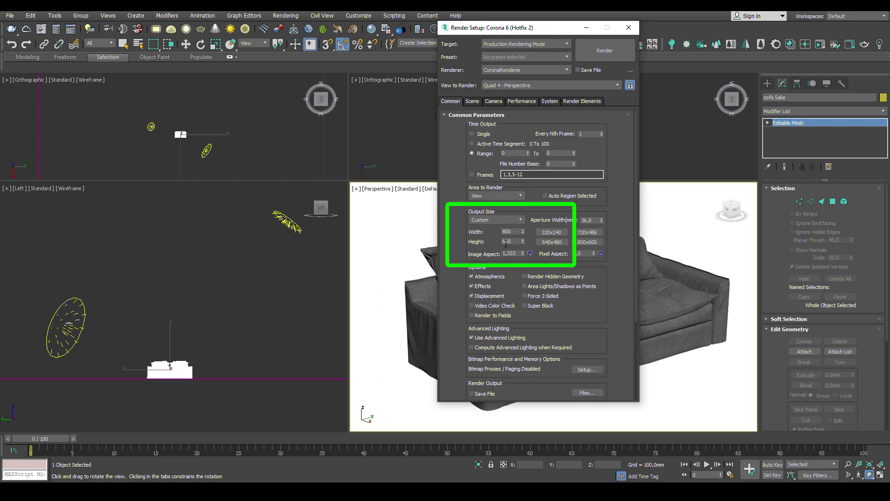
Change the output width to 1920 so the render size becomes 1920 × 1080, then close Render Setup.
double_click(514, 232)
type("1920")
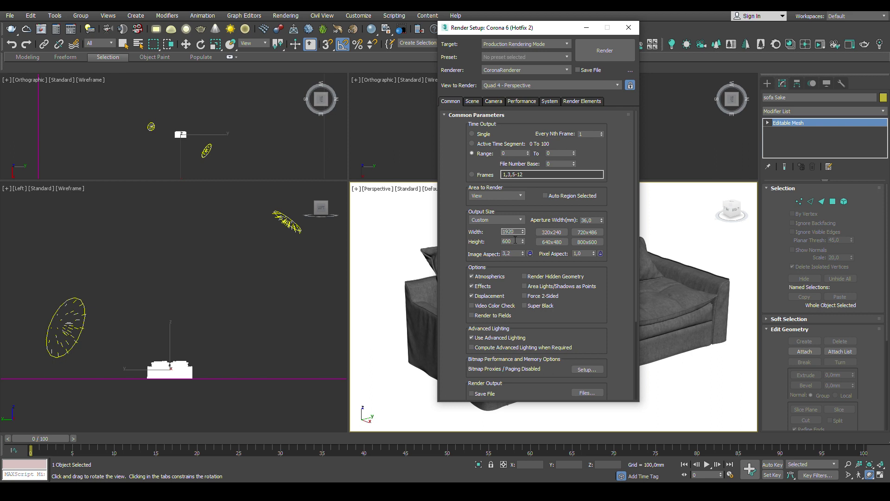
double_click(516, 240)
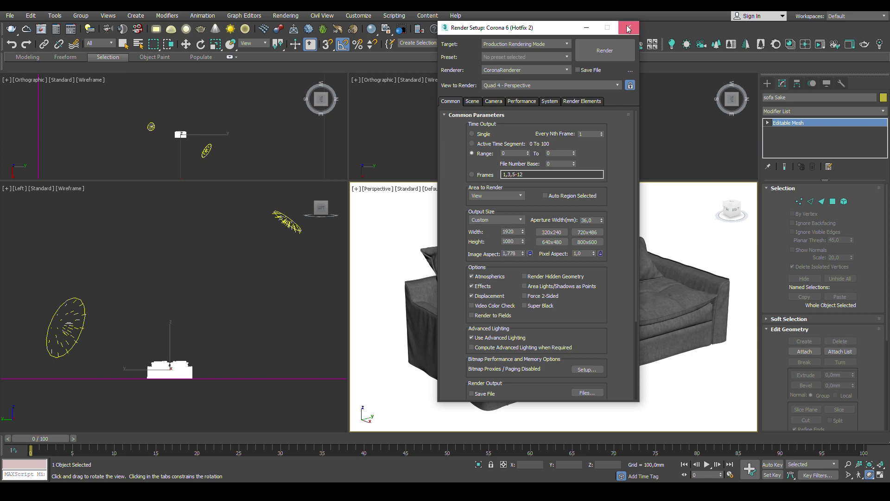
left_click(628, 27)
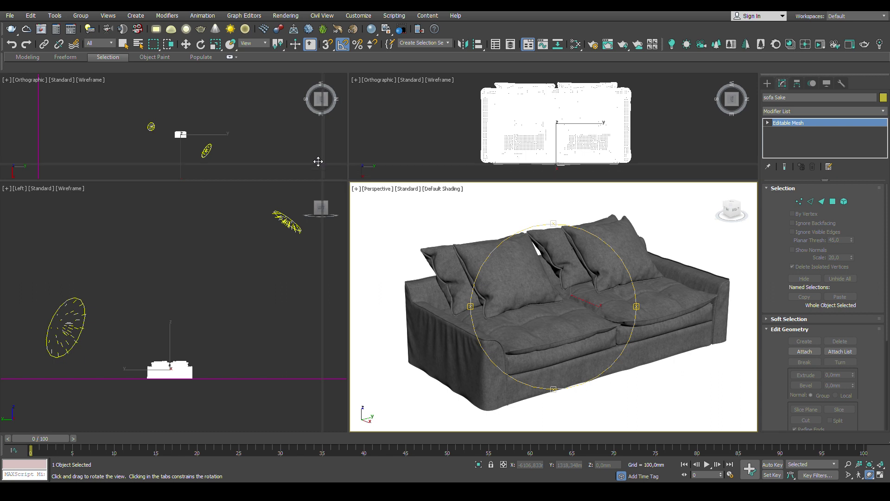
Enlarge the Perspective viewport and turn on Show Safe Frames.
left_click_drag(349, 181, 280, 150)
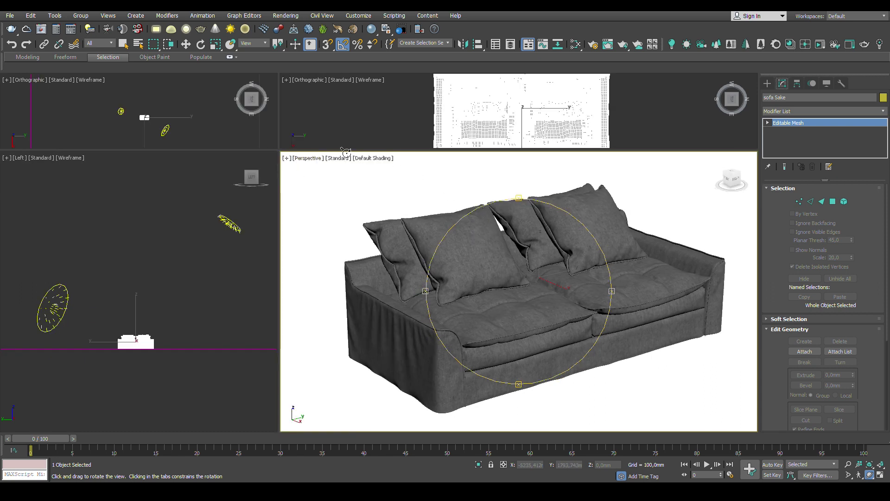
left_click(313, 161)
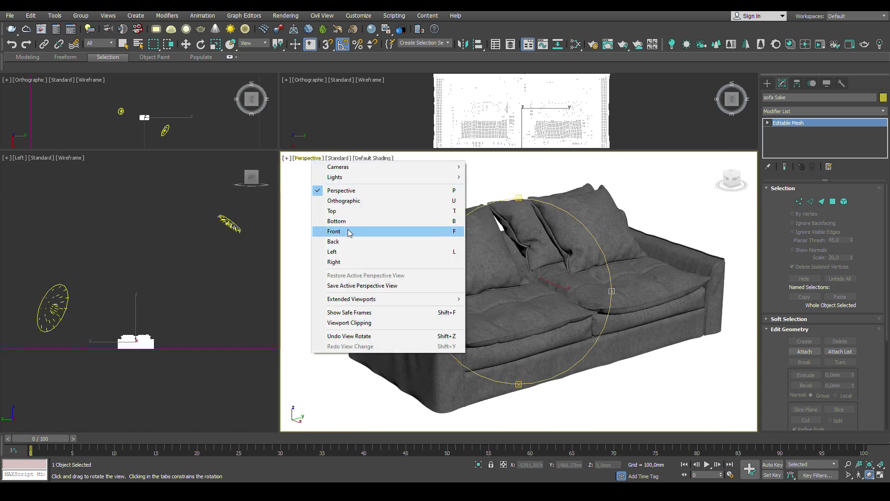
left_click(328, 313)
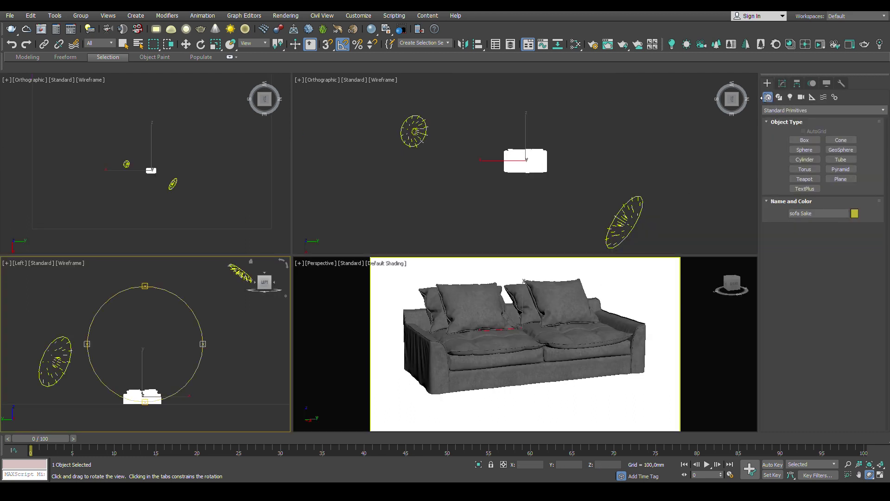
Create a Corona camera targeting the sofa at 85 mm focal length and view through CoronaCamera003.
left_click(801, 97)
left_click(840, 140)
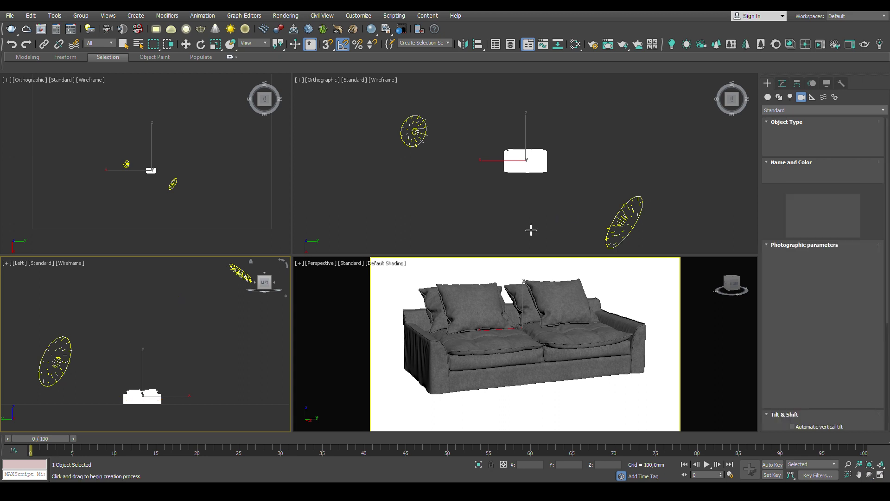
left_click_drag(531, 230, 526, 162)
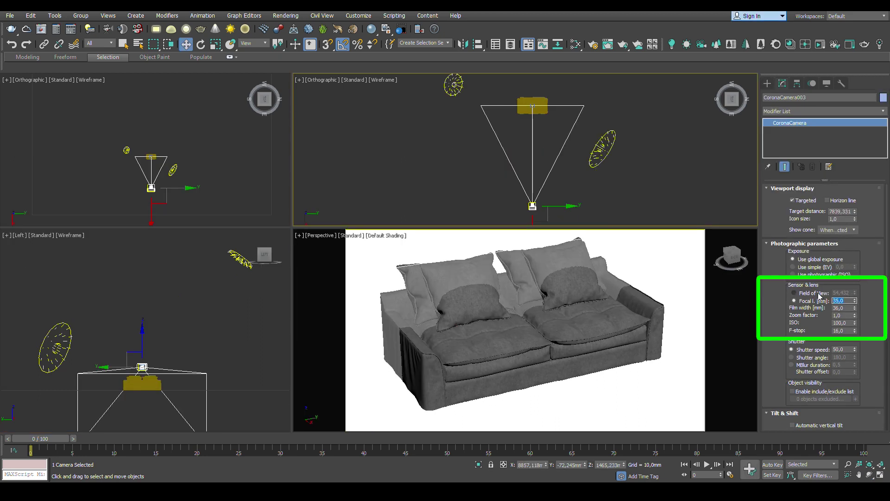
key("Return")
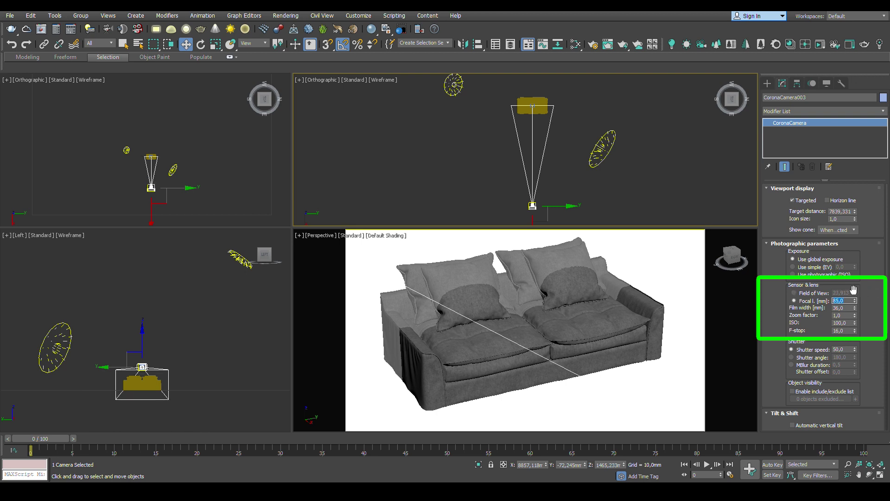
left_click(320, 235)
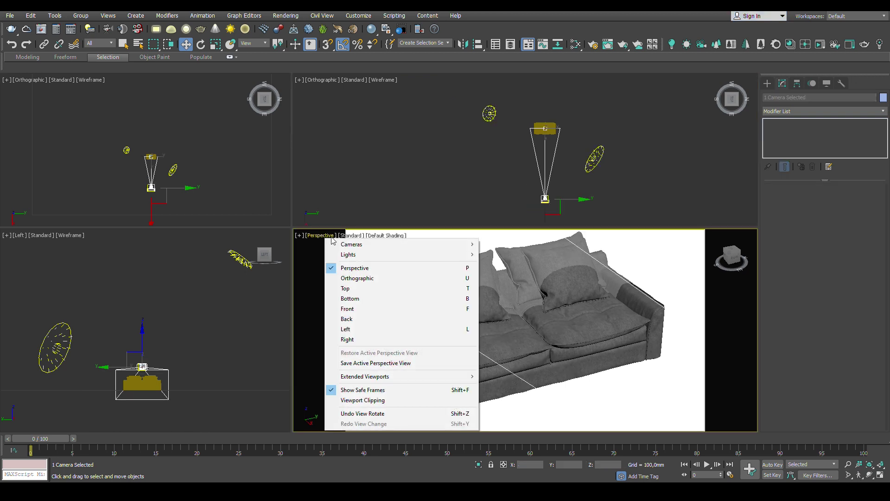
left_click(512, 245)
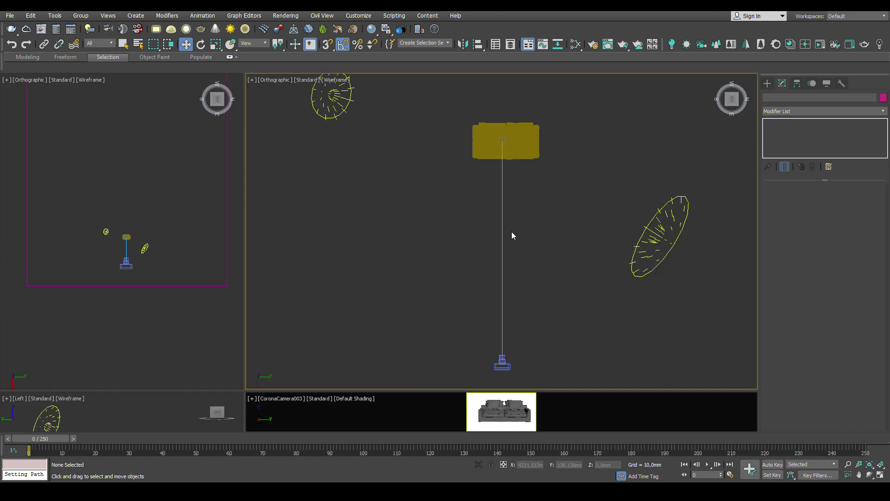
Align the camera's X position pivot-to-pivot with the sofa so the sofa sits centred in view.
left_click(503, 233)
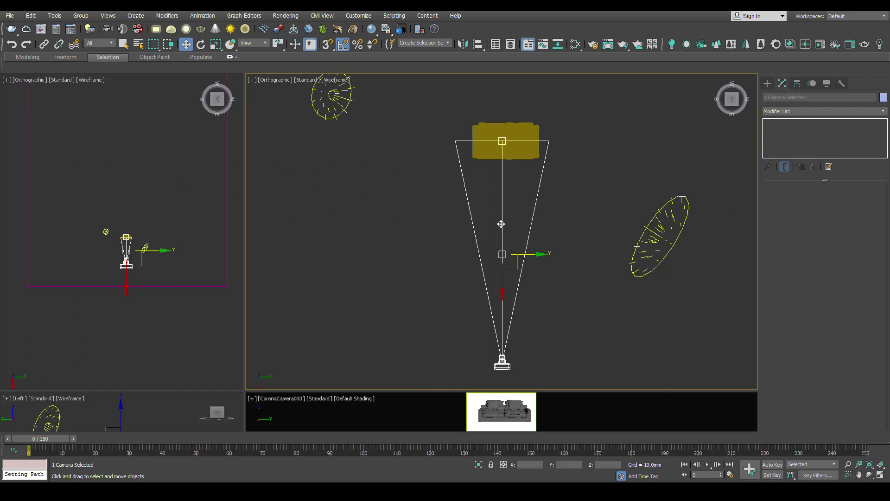
key("alt+a")
left_click(514, 137)
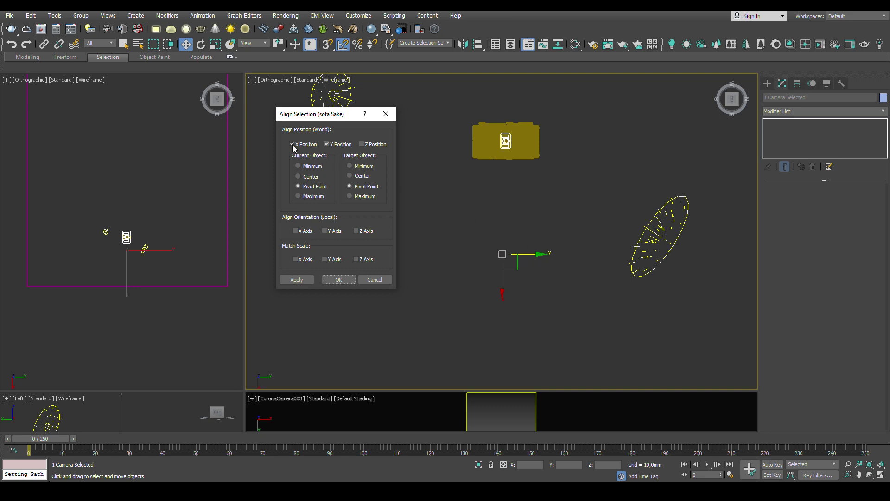
left_click(339, 279)
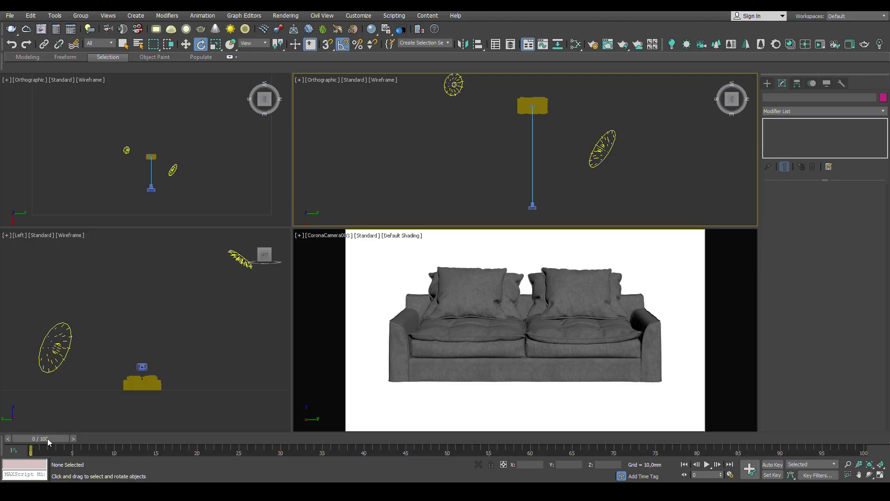
mouse_move(47, 439)
left_mouse_down()
mouse_move(630, 438)
mouse_move(94, 431)
left_mouse_up()
key("e")
With Auto Key on at frame 100, rotate the sofa 360° about Z using Offset entry.
left_click(773, 465)
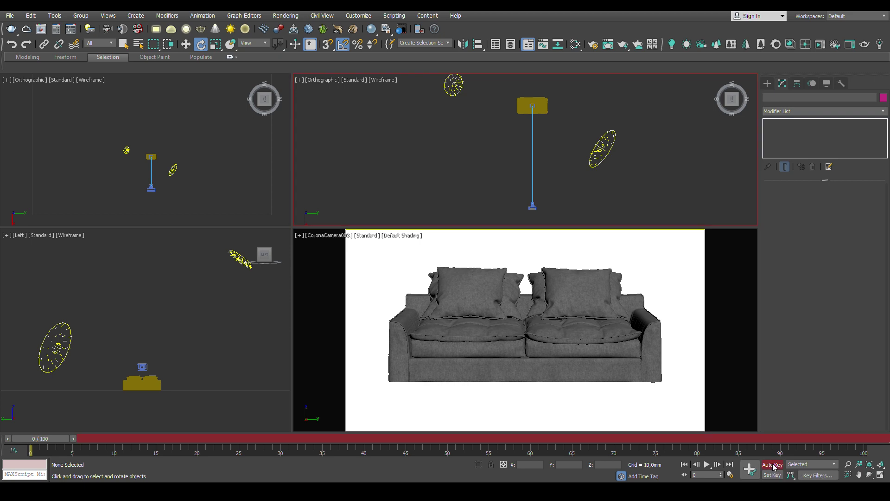
left_click(143, 383)
left_click_drag(42, 442, 863, 438)
right_click(509, 304)
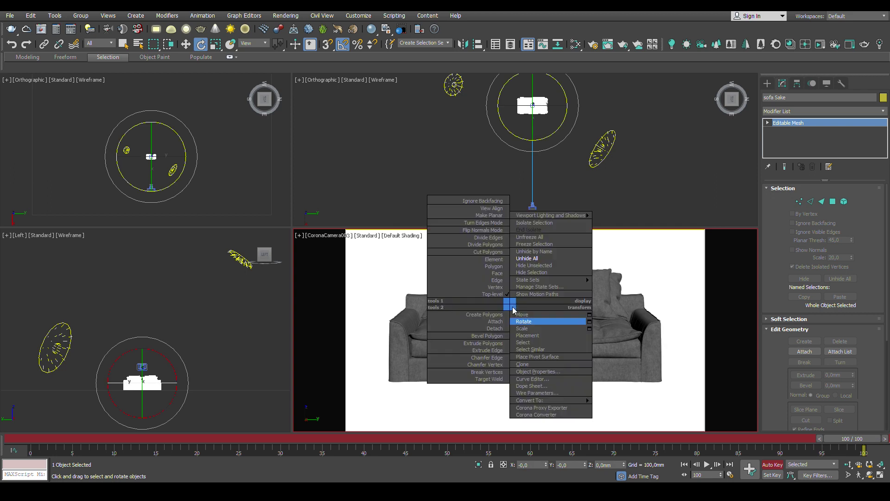
left_click(589, 321)
left_click_drag(536, 316, 526, 316)
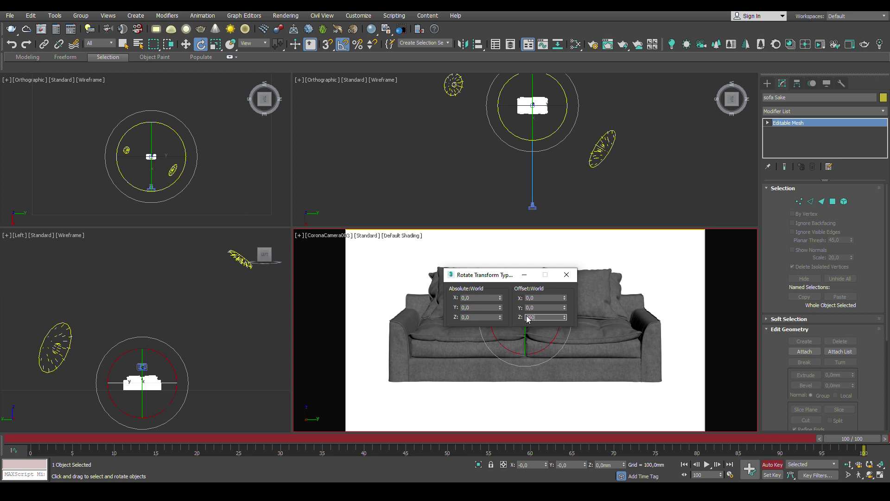
key("Return")
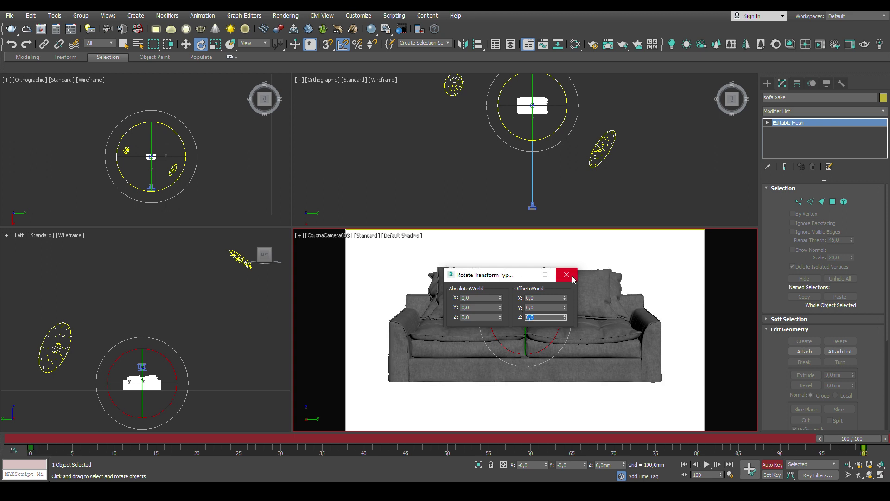
left_click(573, 278)
Turn Auto Key off and play back the sofa's 0–100 spin.
left_click(773, 465)
left_click(707, 464)
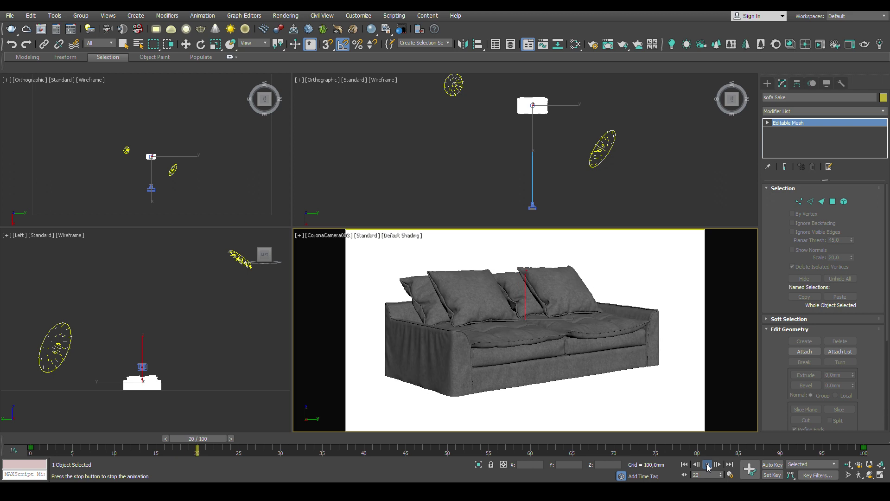
left_click(684, 464)
key("e")
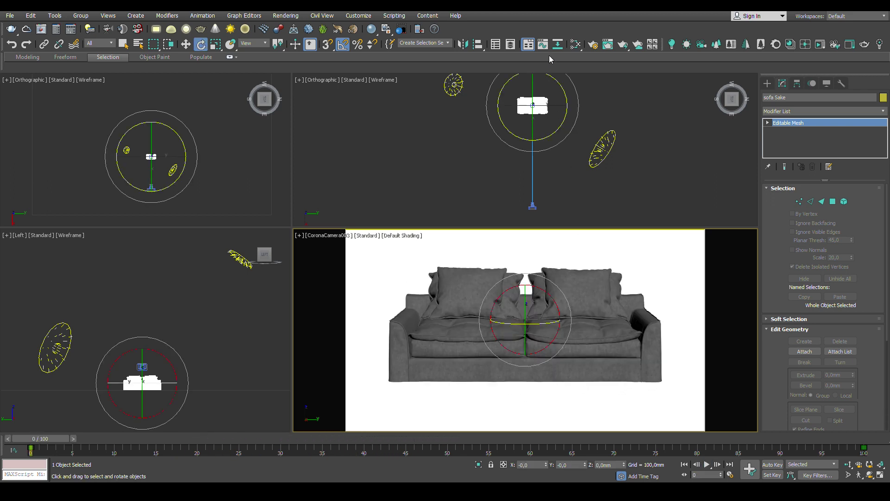
Set the sofa's rotation keys to linear tangents in the Curve Editor and play the constant-speed spin.
left_click(543, 45)
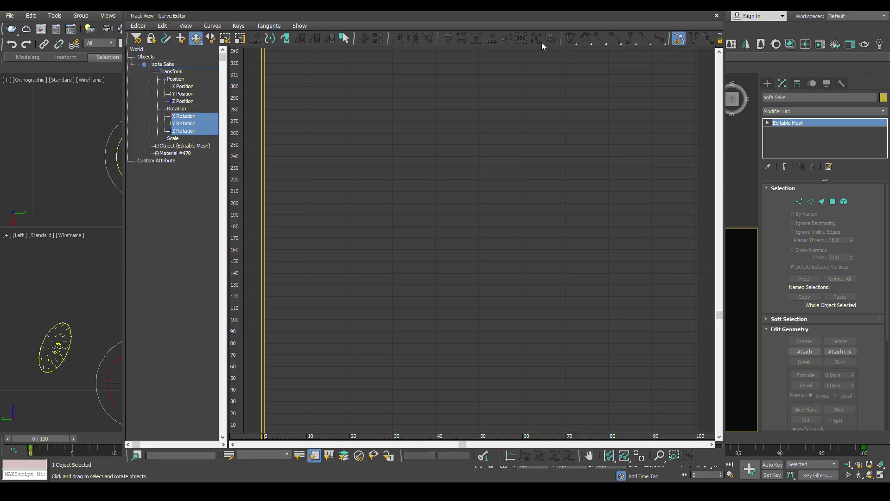
left_click_drag(255, 368, 277, 389)
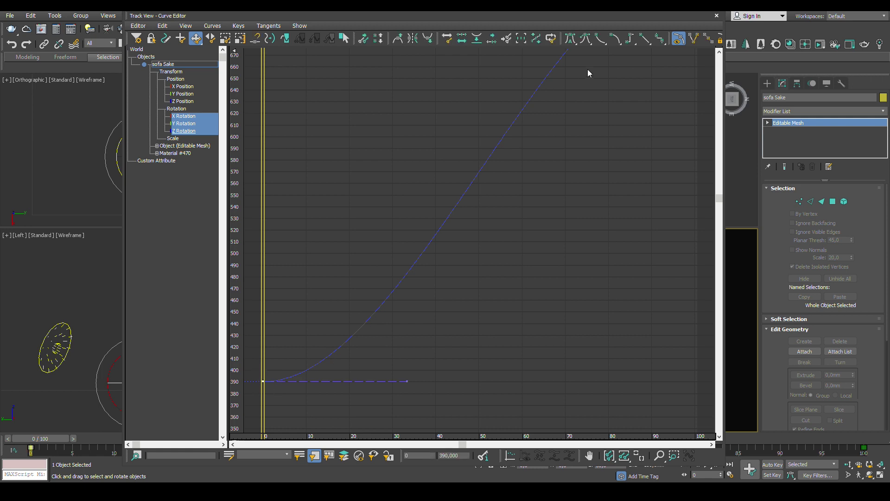
left_click(645, 38)
left_click_drag(719, 200, 706, 148)
left_click(716, 15)
left_click(707, 464)
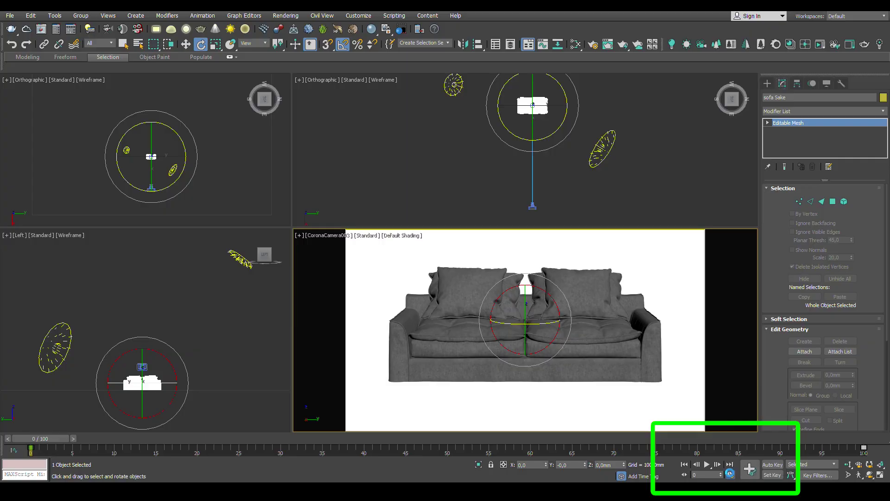
Re-scale the animation time to 250 frames and play back the slower sofa spin.
left_click(728, 472)
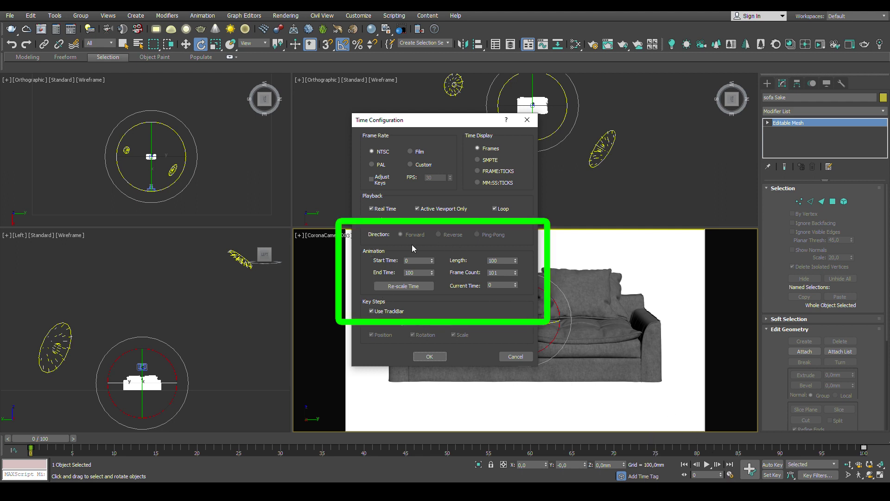
left_click(422, 288)
double_click(449, 267)
type("2")
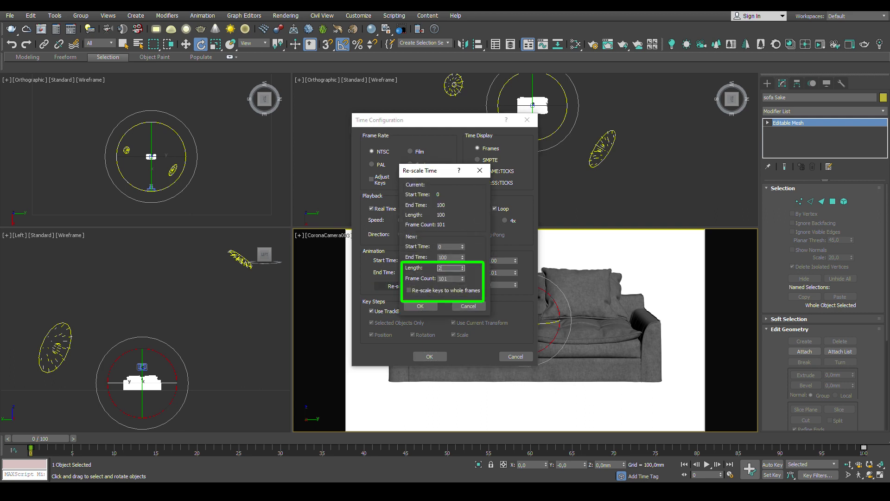
type("50")
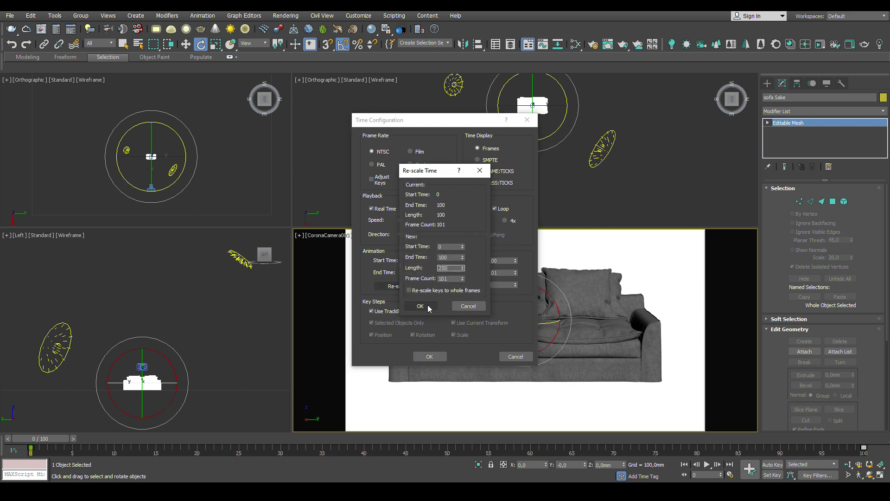
left_click(421, 307)
left_click(433, 355)
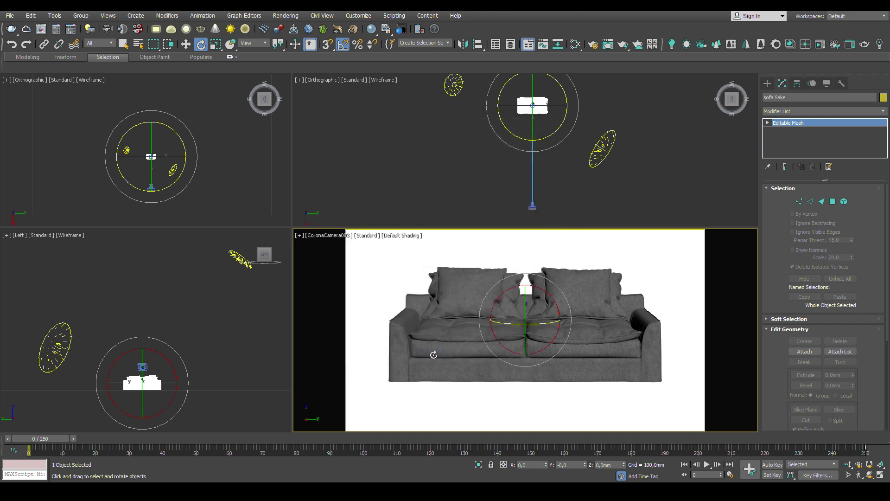
left_click(706, 464)
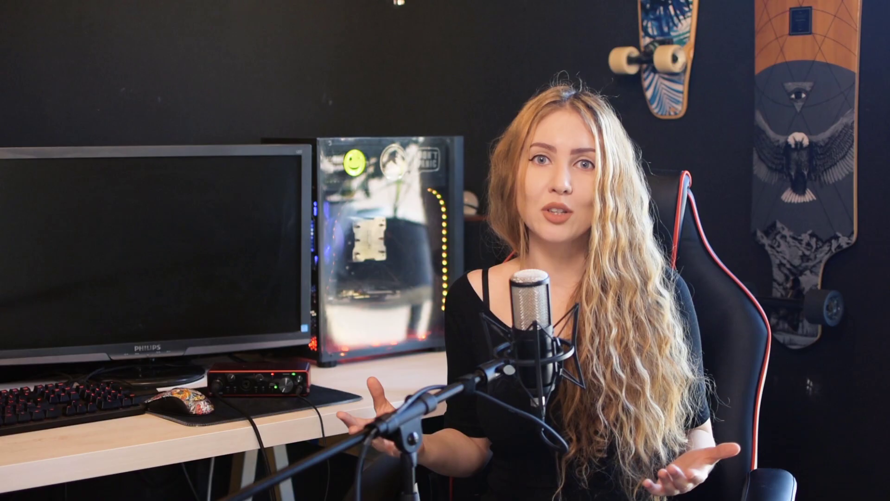
Open the Render Setup dialog with F10.
key("F10")
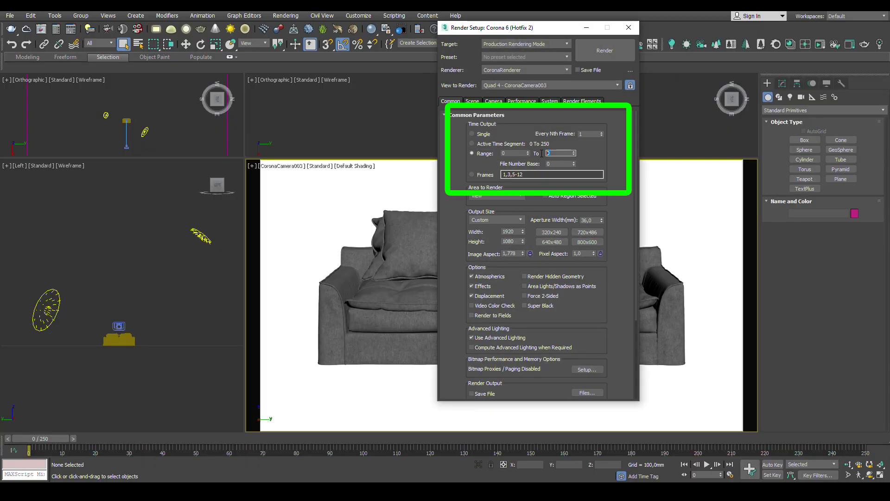
Set the render range end frame to 249 and scroll down to the Render Output settings.
type("49")
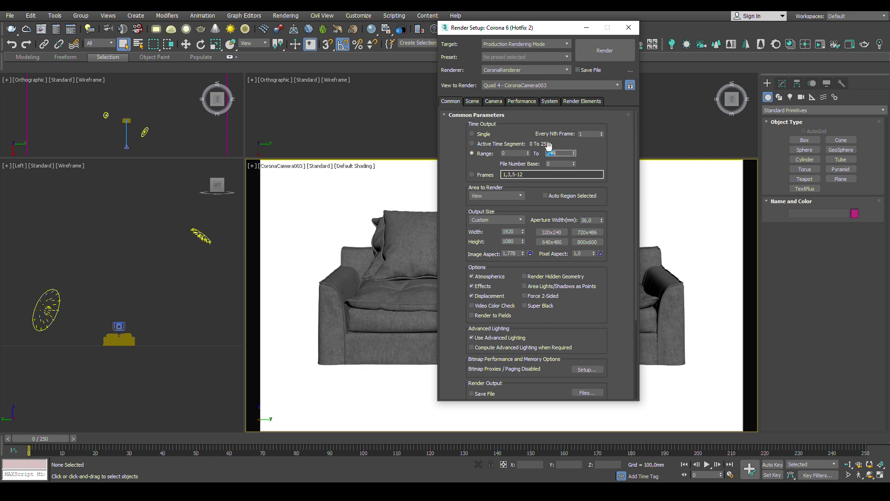
left_click_drag(620, 249, 619, 171)
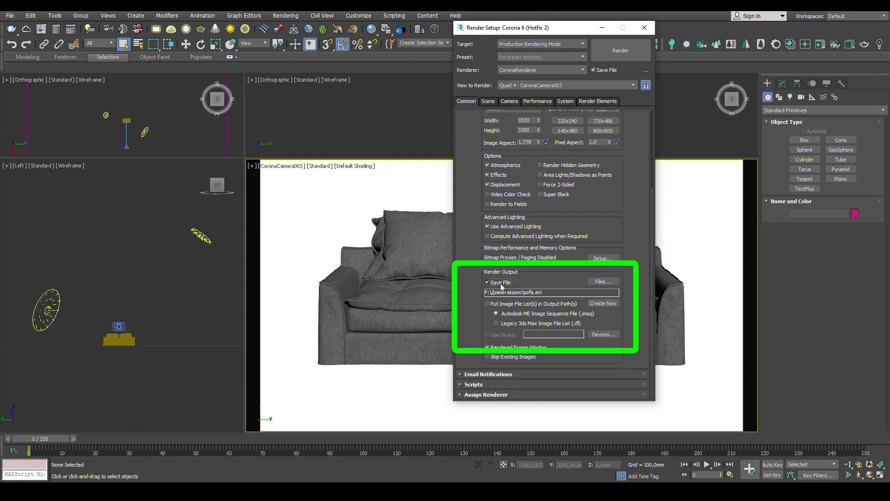
Save the render output as sofa.avi using uncompressed AVI compression.
left_click(602, 282)
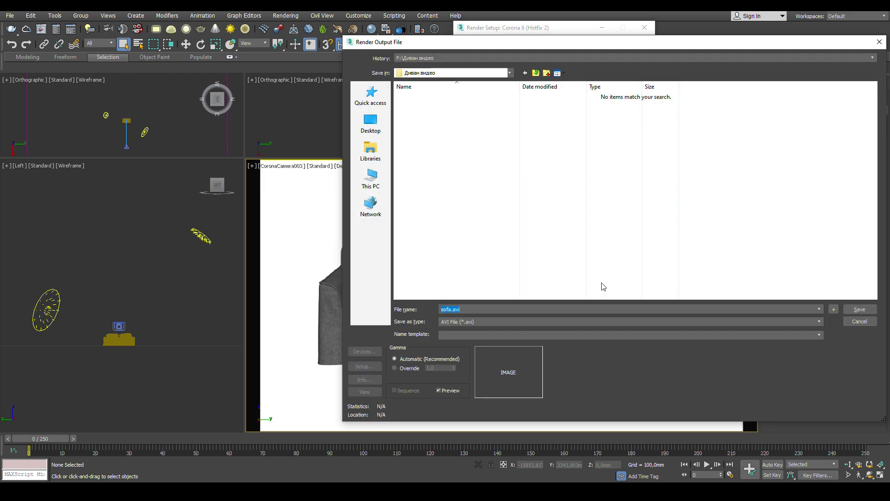
left_click(473, 326)
left_click(365, 366)
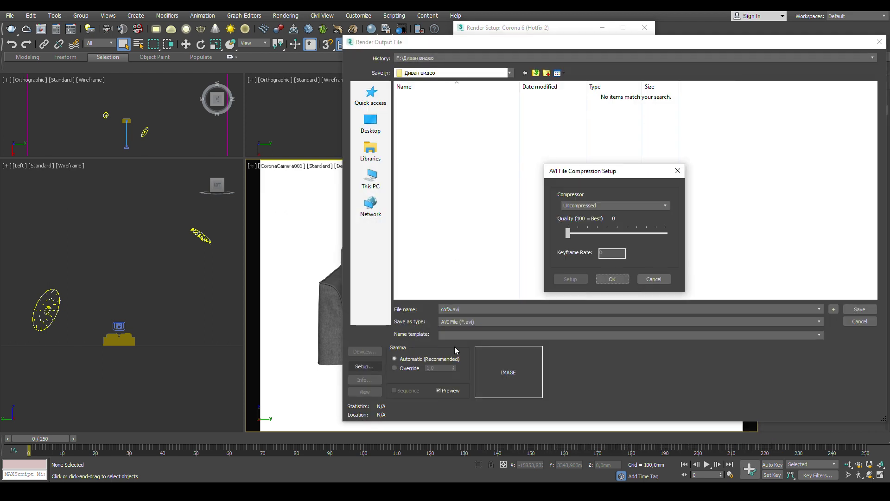
left_click(651, 204)
left_click(604, 233)
left_click(612, 278)
left_click(859, 309)
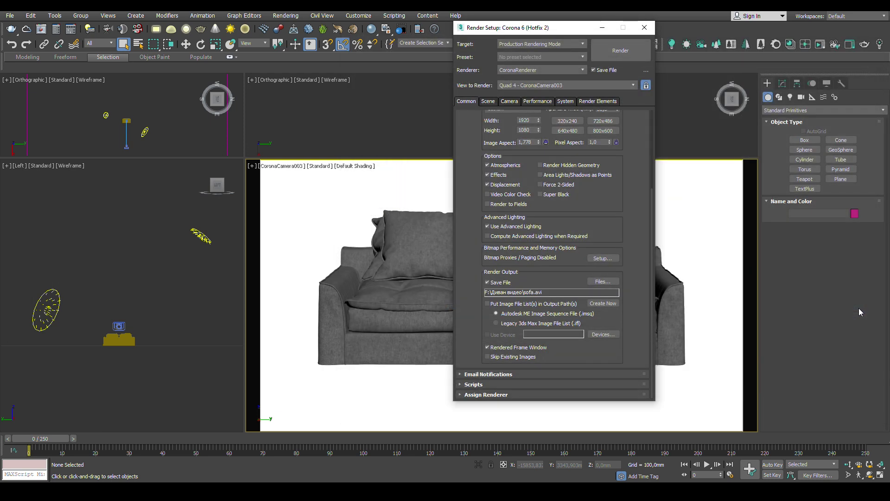
left_click(404, 105)
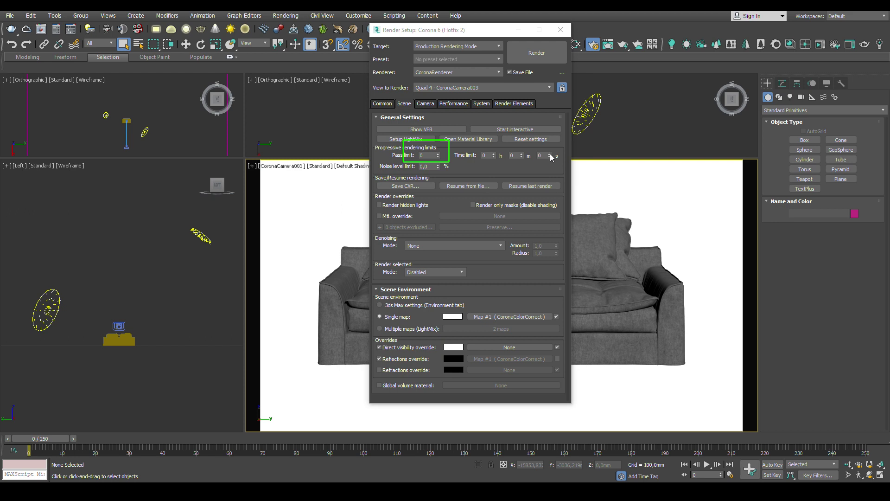
Limit the sofa render to 9 passes and set Denoising Mode to Corona High Quality.
left_click(422, 155)
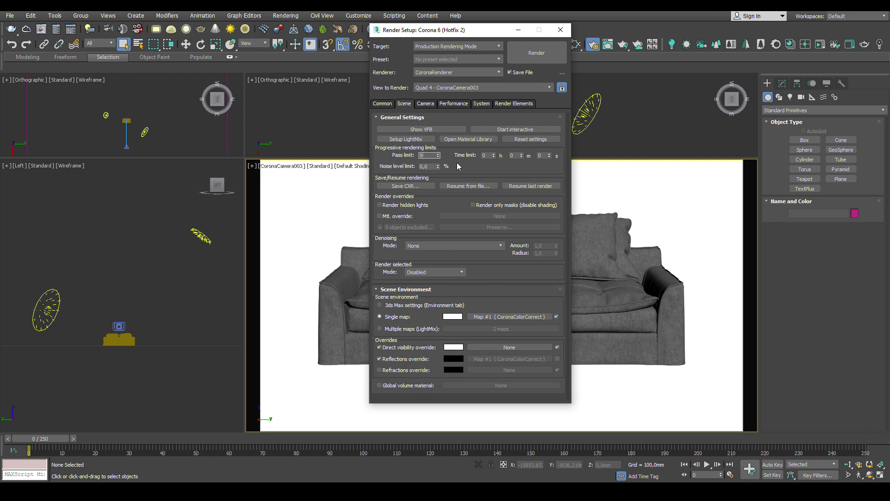
left_click(500, 247)
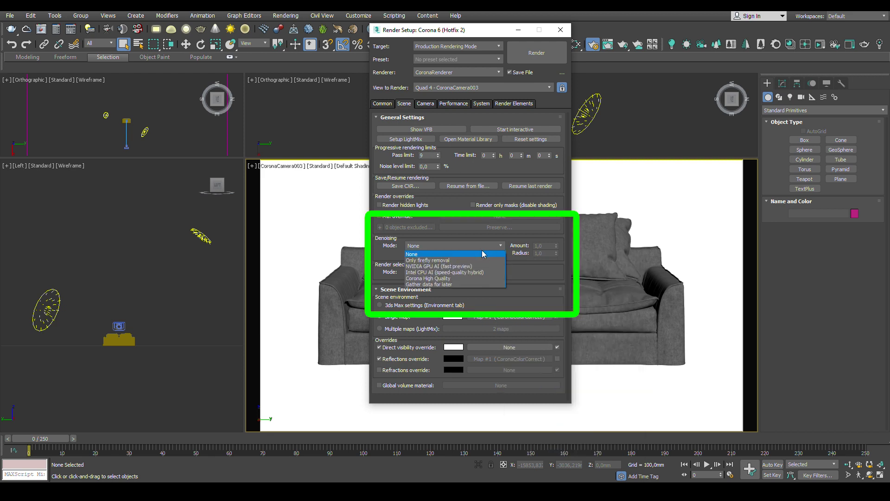
left_click(446, 278)
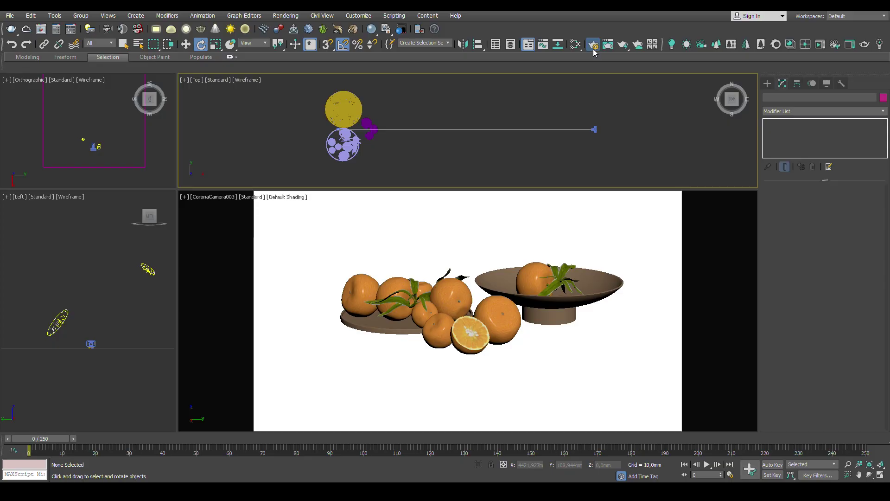
left_click(593, 46)
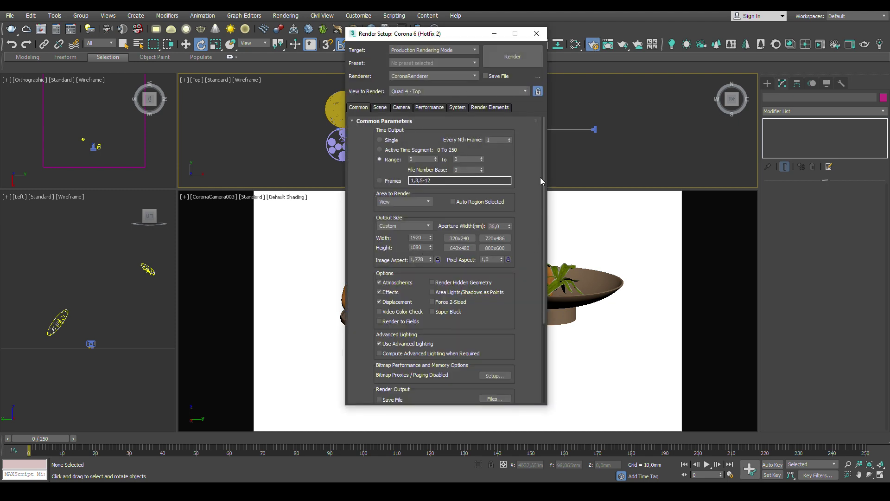
left_click(537, 33)
left_click(820, 44)
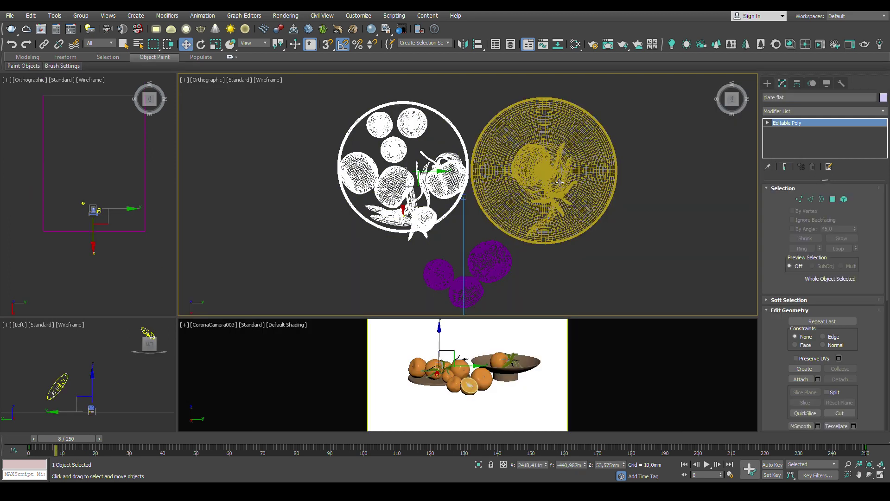
left_click(560, 182)
left_click(484, 252)
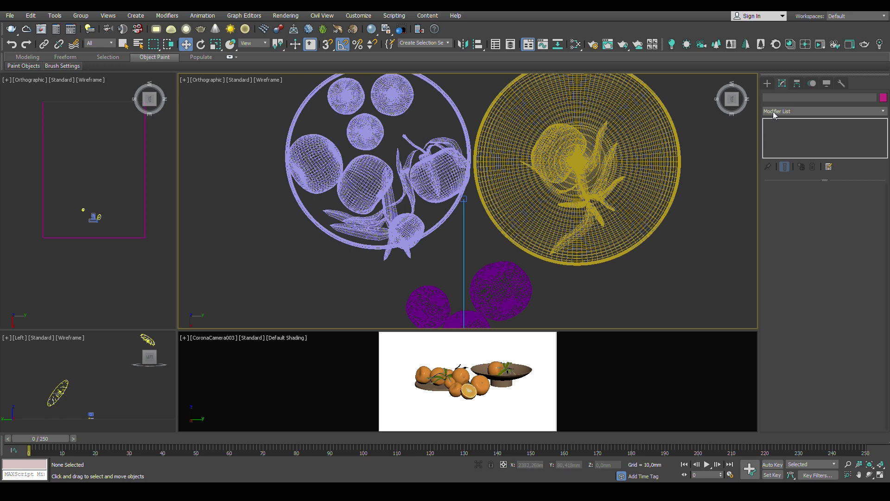
Create a Dummy helper box in the Top view.
left_click(767, 84)
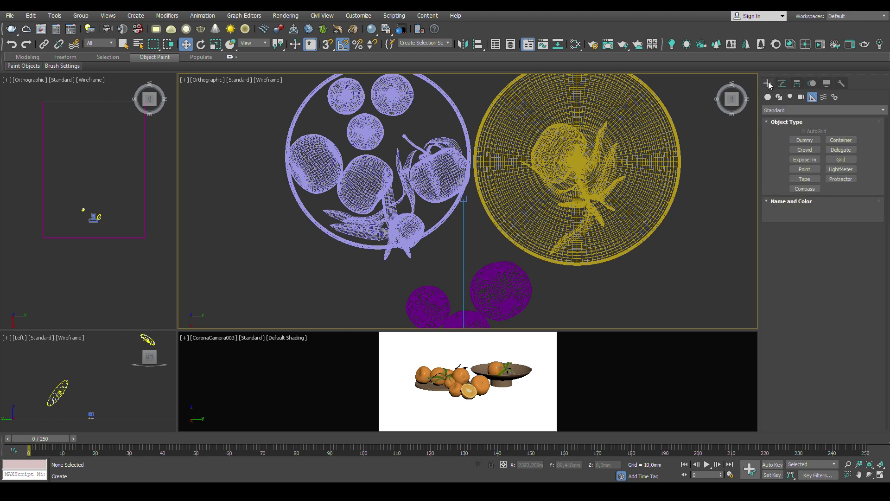
left_click(812, 99)
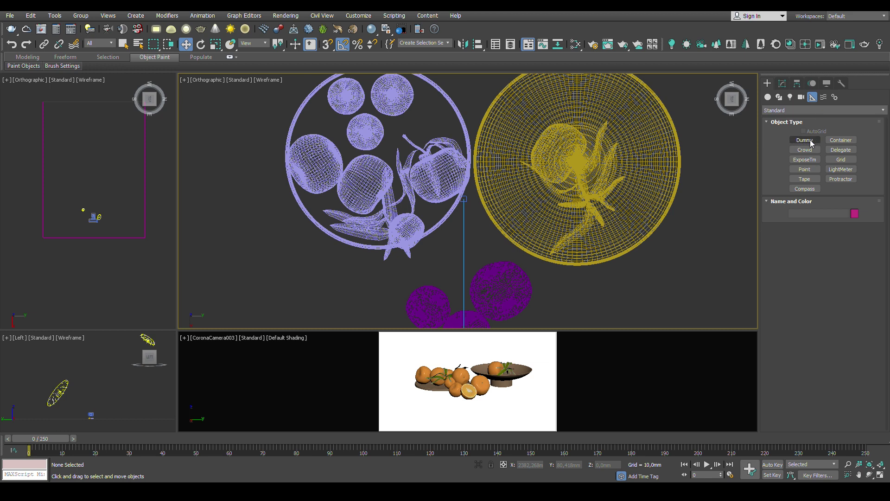
left_click(805, 140)
left_click_drag(471, 202, 588, 139)
Align the dummy's X and Y pivot to CoronaCamera003.
left_click(478, 44)
left_click(464, 200)
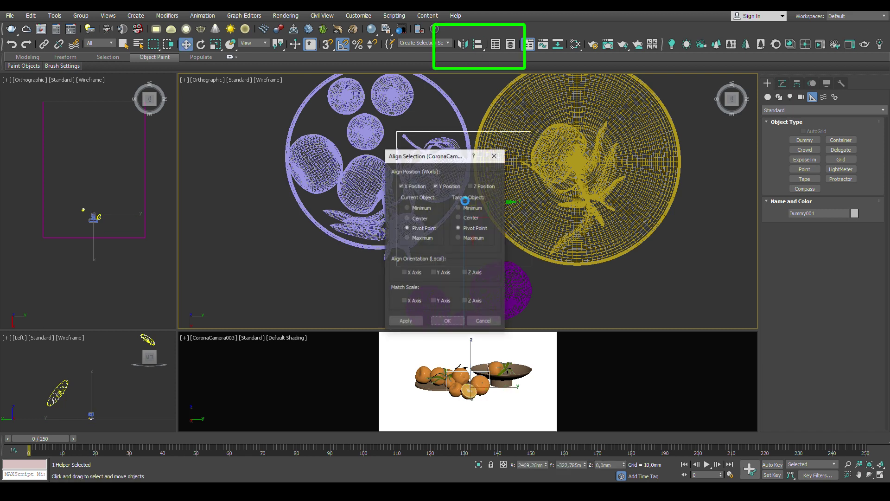
left_click(447, 320)
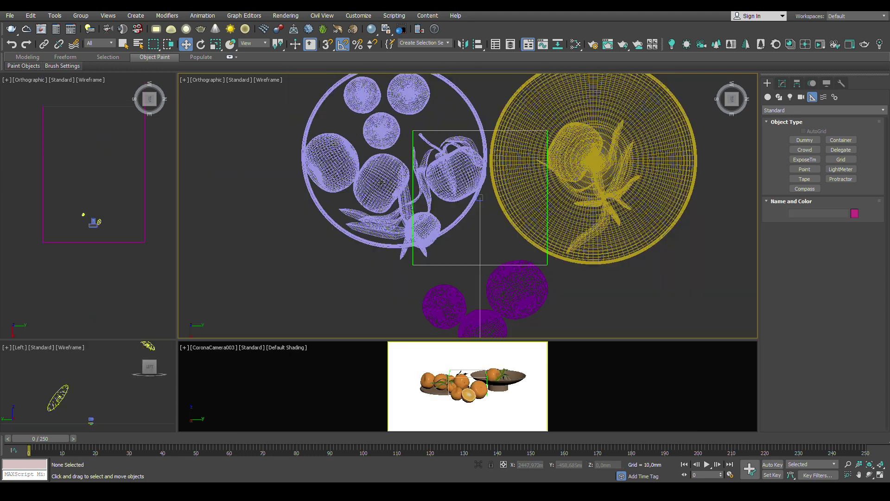
Link the plates and fruit to Dummy001 as their parent.
left_click(383, 183, "ctrl")
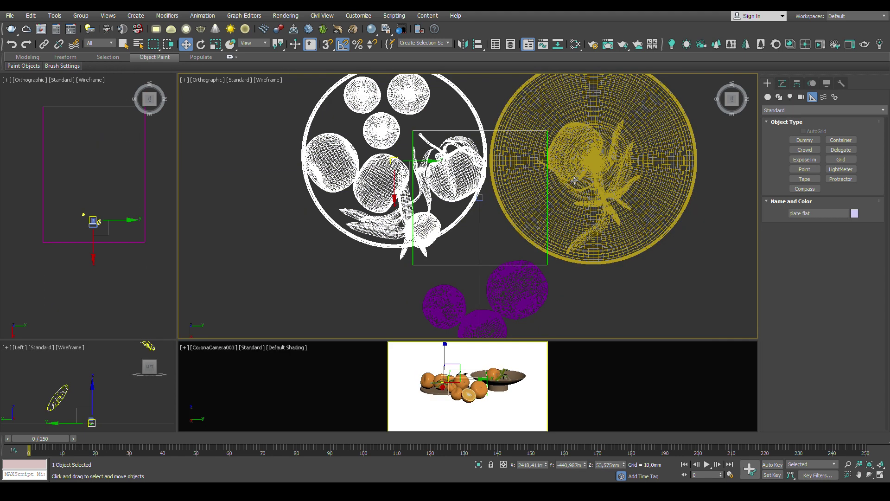
left_click(575, 180, "ctrl")
left_click(44, 45)
left_click_drag(390, 250, 391, 248)
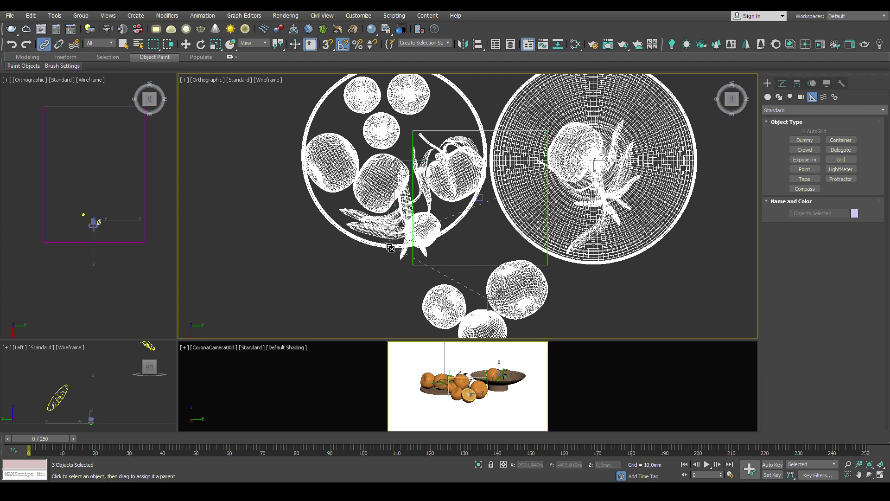
left_click_drag(447, 269, 447, 268)
Keyframe Dummy001 turning 360° about Z and preview the spinning still-life.
key("w")
mouse_move(505, 199)
left_mouse_down()
mouse_move(518, 218)
mouse_move(566, 204)
left_mouse_up()
key("Return")
left_click(564, 242)
left_click(773, 464)
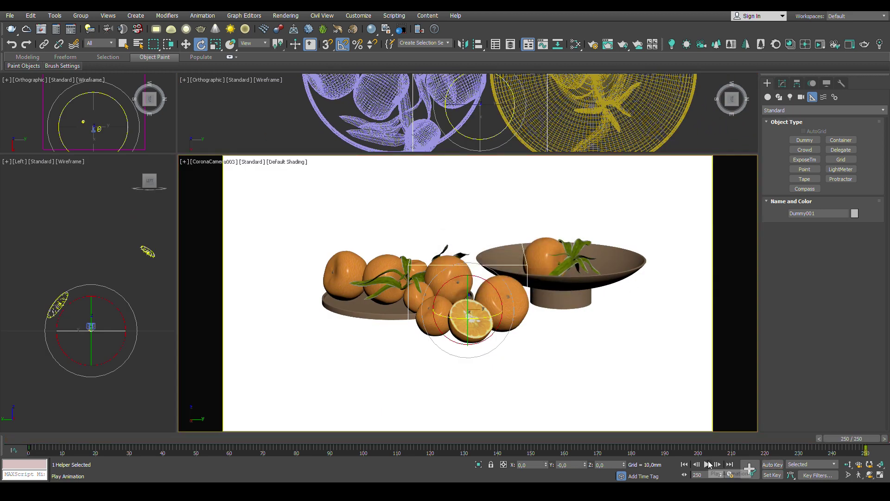
left_click(708, 464)
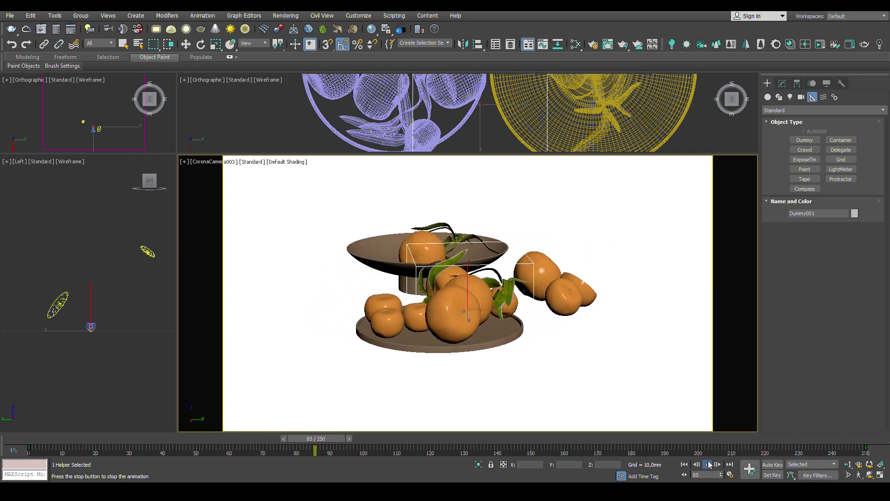
left_click(708, 464)
At frame 0, move the flat plate with its oranges to the right.
key("w")
left_click(392, 272)
left_click_drag(393, 272, 422, 272)
Move the bowl back beside the oranges and enlarge the Top view.
left_click(576, 267)
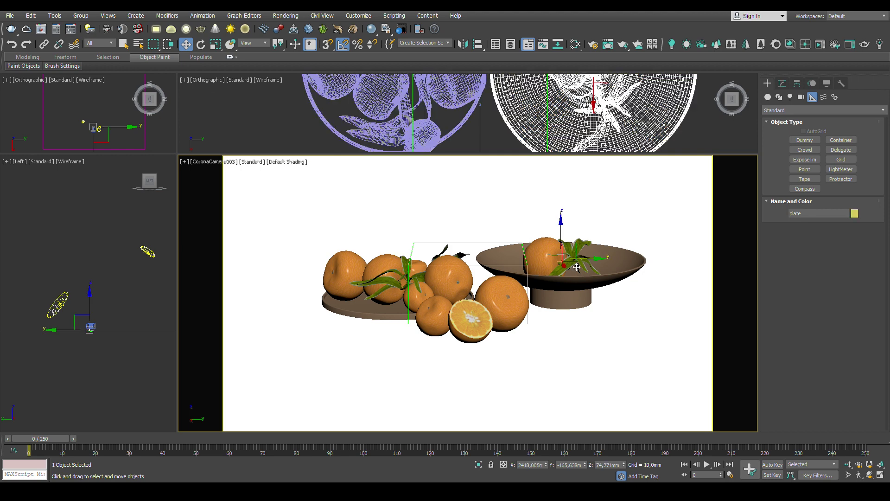
left_click_drag(576, 267, 575, 267)
left_click_drag(443, 155, 442, 320)
scroll(497, 254, "down", 2)
scroll(498, 254, "down", 2)
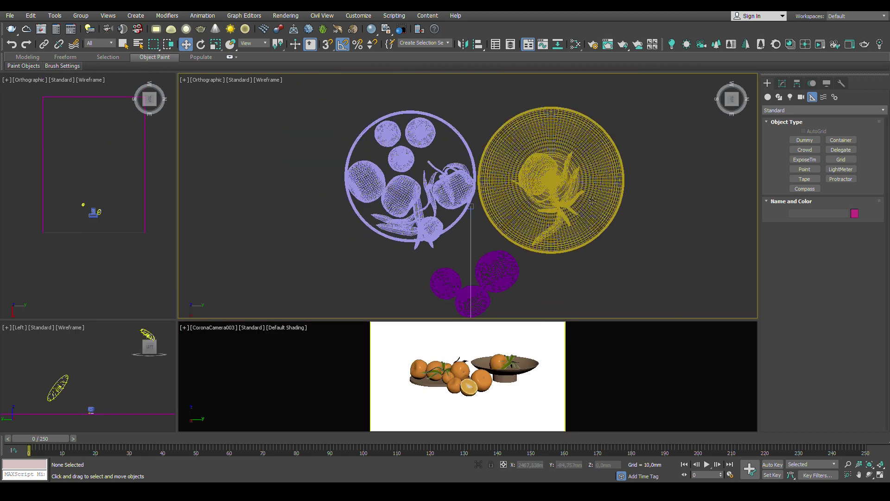
Attach the yellow bowl and purple fruits to the flat plate.
left_click(387, 188)
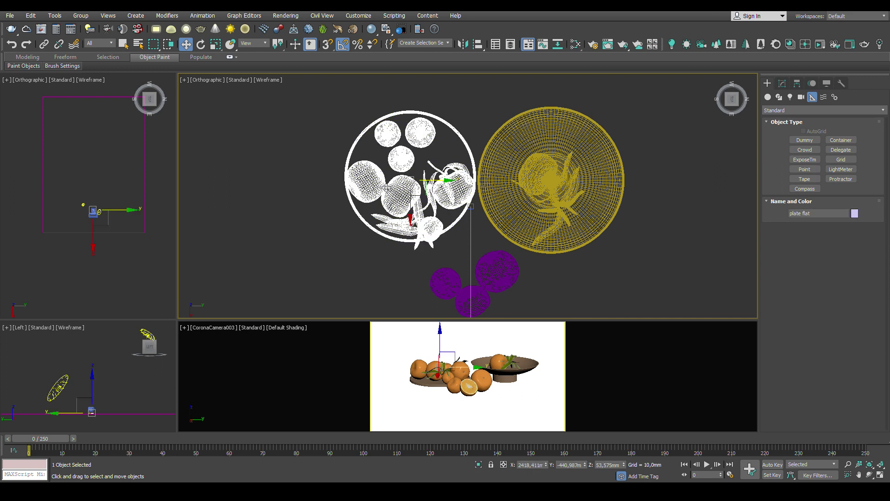
left_click(783, 84)
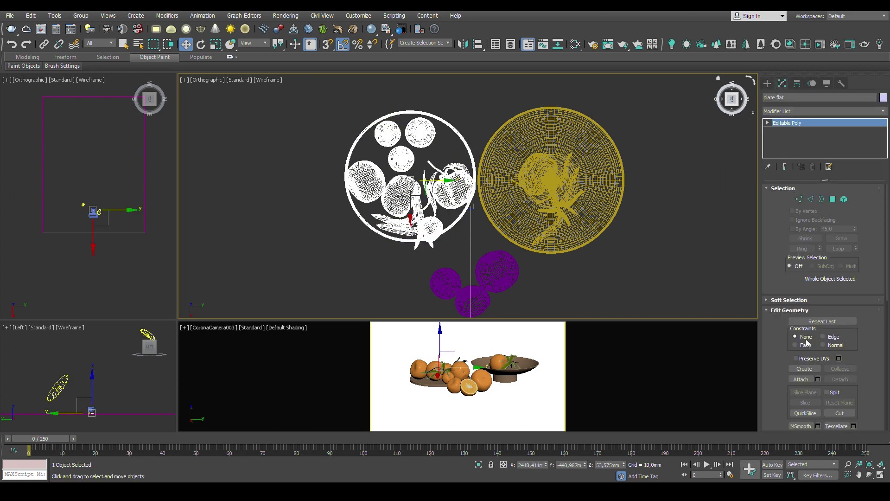
left_click(801, 379)
left_click(565, 195)
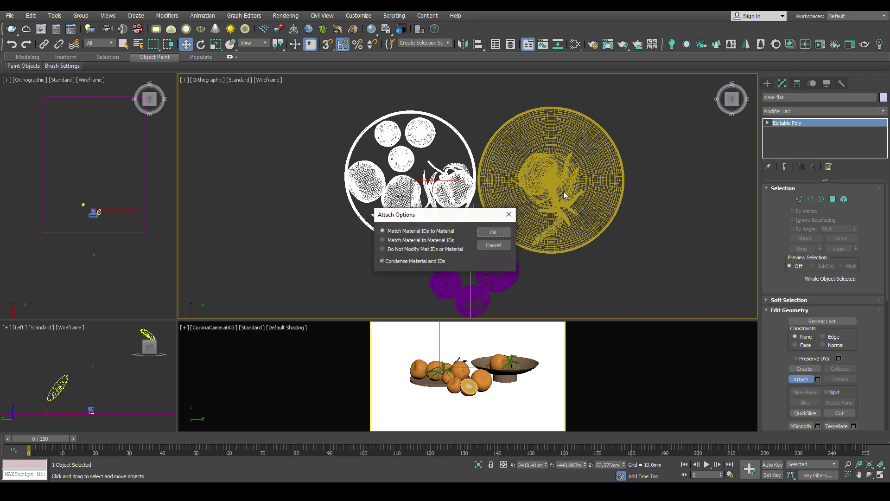
left_click(494, 232)
left_click(498, 262)
left_click(493, 232)
Centre the combined plate's pivot on the object.
key("w")
left_click(797, 83)
left_click(821, 147)
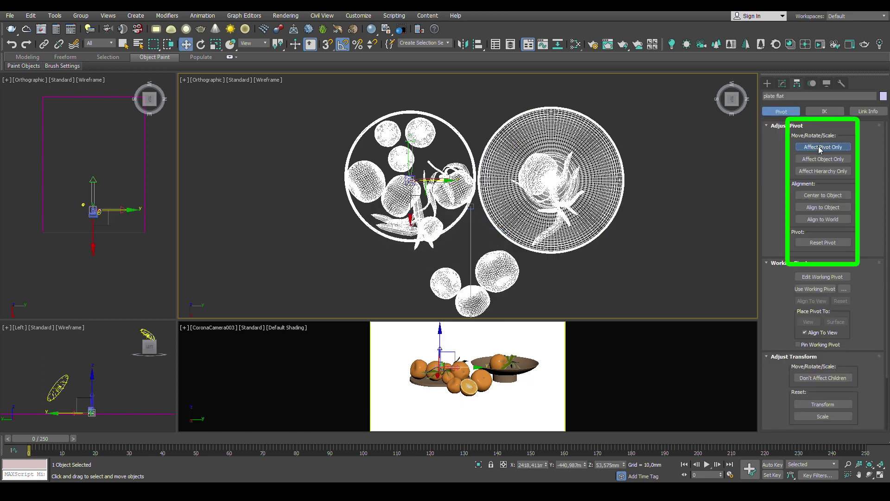
left_click(820, 195)
left_click(815, 150)
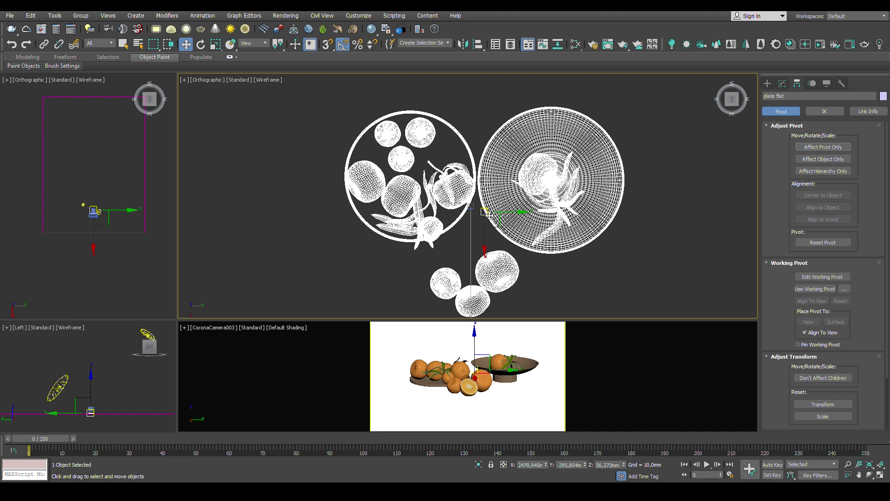
Align the plate's X and Y position to the camera's pivot point.
key("alt+a")
left_click(472, 183)
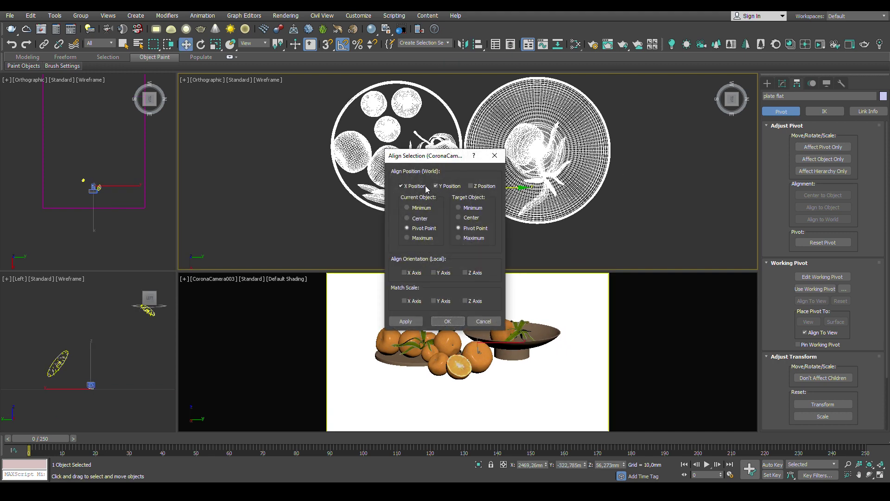
left_click(448, 321)
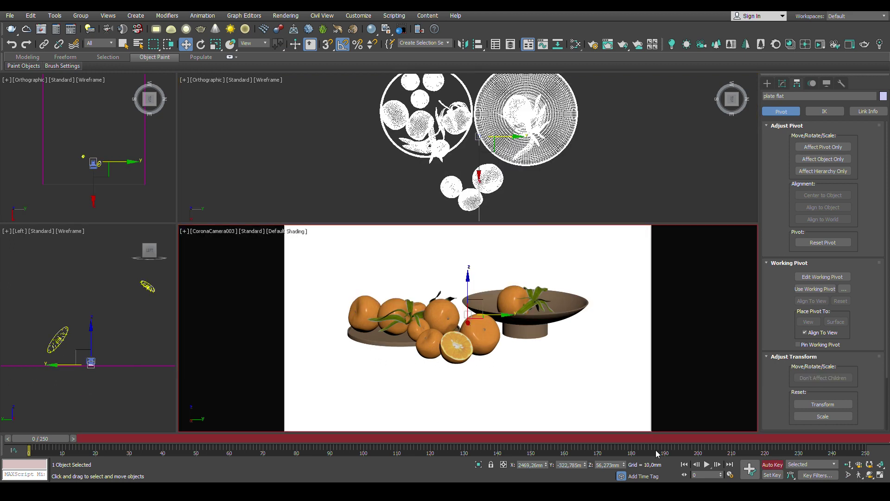
At frame 250, rotate the selection 360° about Z with Offset Type-In and play it.
left_click_drag(45, 441, 853, 439)
key("e")
right_click(474, 323)
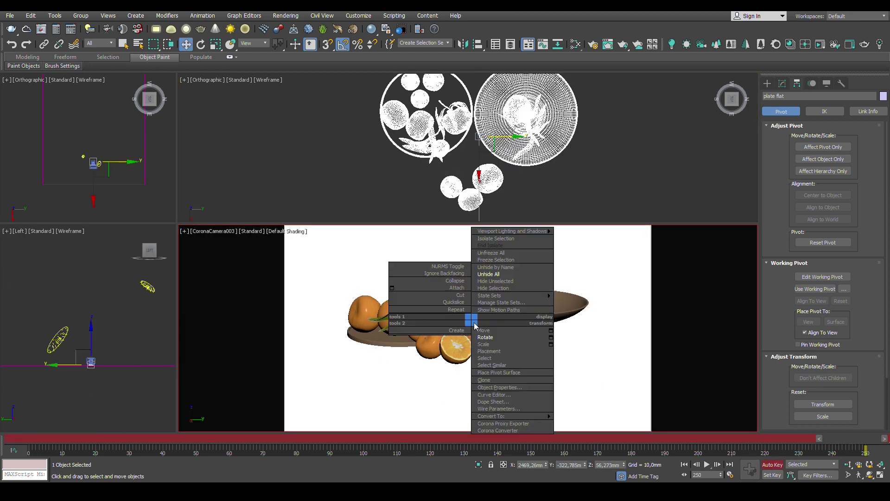
left_click(550, 337)
left_click(523, 285)
key("Return")
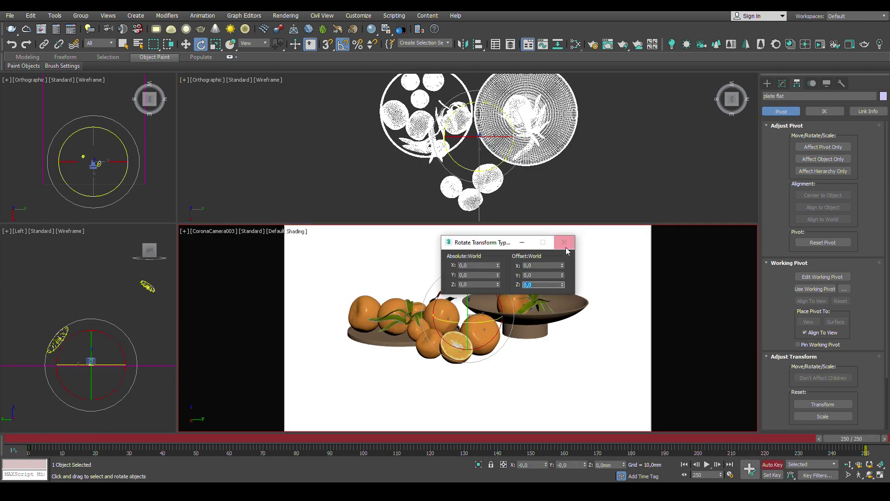
left_click(564, 242)
left_click(707, 464)
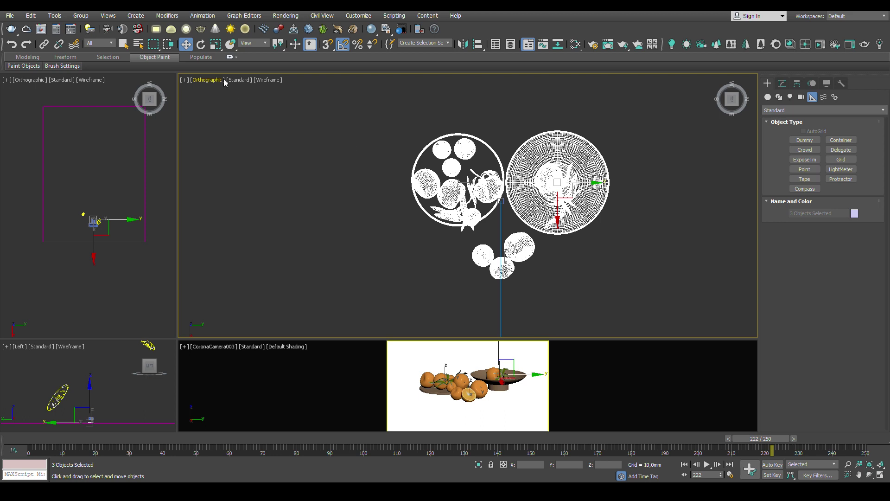
Group the still-life pieces as Group001.
left_click(81, 16)
left_click(88, 33)
left_click(444, 261)
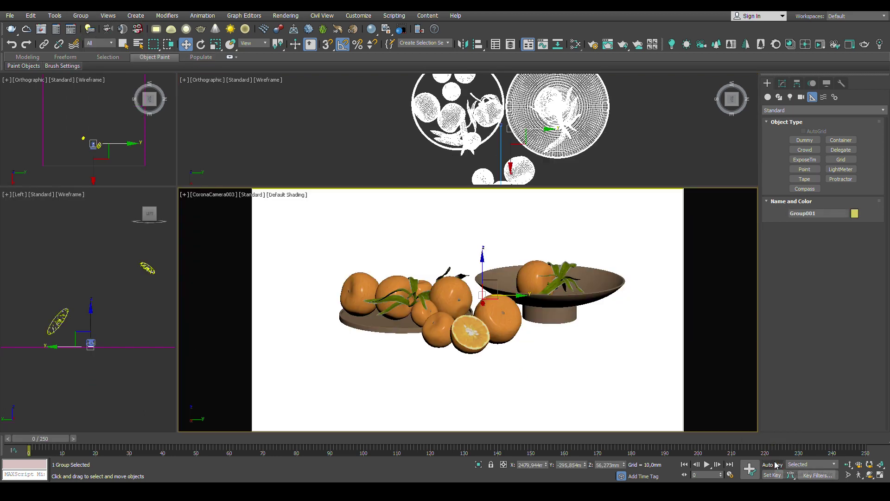
Keyframe Group001 spinning 360° about Z by frame 250 and play from the start.
key("n")
key("End")
right_click(498, 324)
left_click(575, 340)
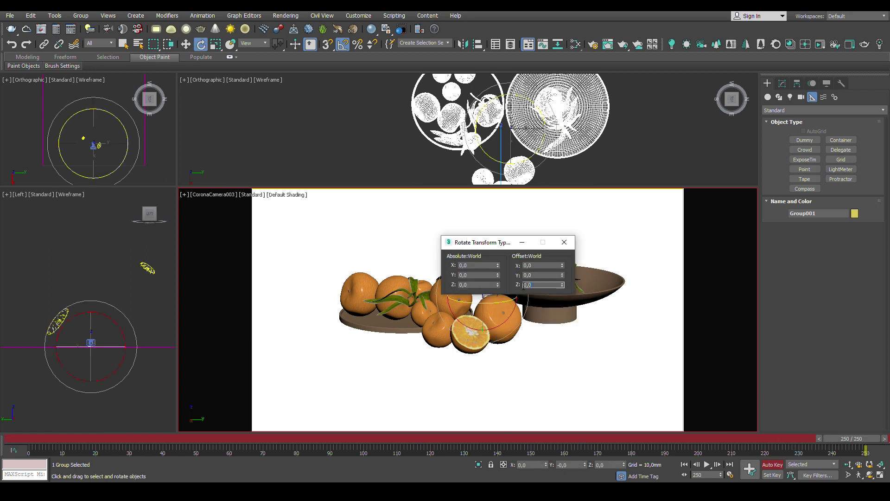
key("Return")
left_click(564, 242)
left_click(772, 464)
left_click(706, 464)
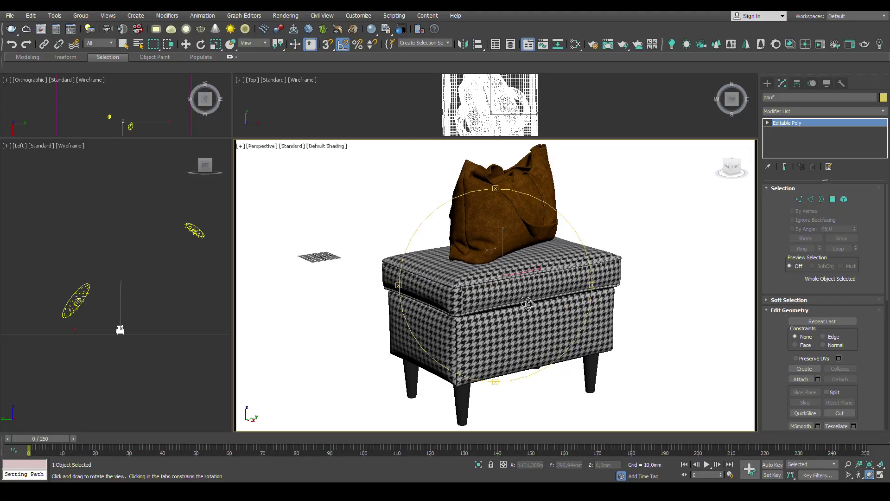
Orbit the Perspective view to face the pouf and move CoronaCamera001 to its right.
left_click_drag(527, 304, 575, 297)
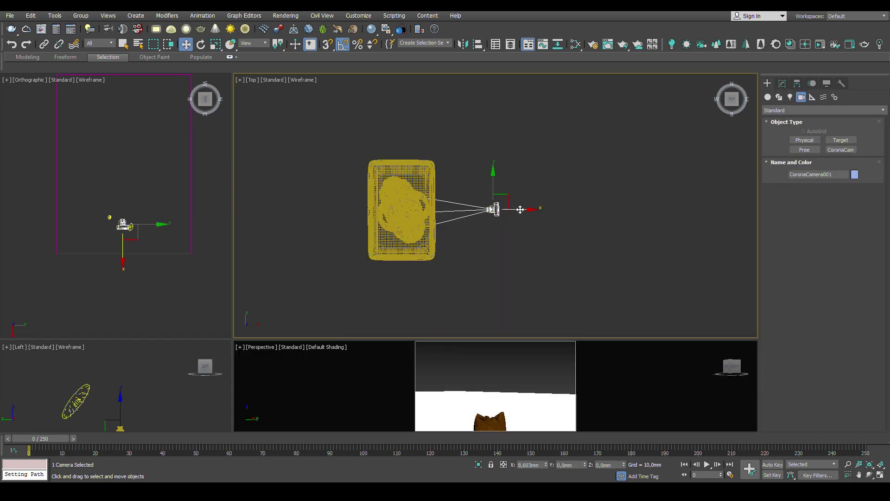
left_click_drag(517, 209, 660, 209)
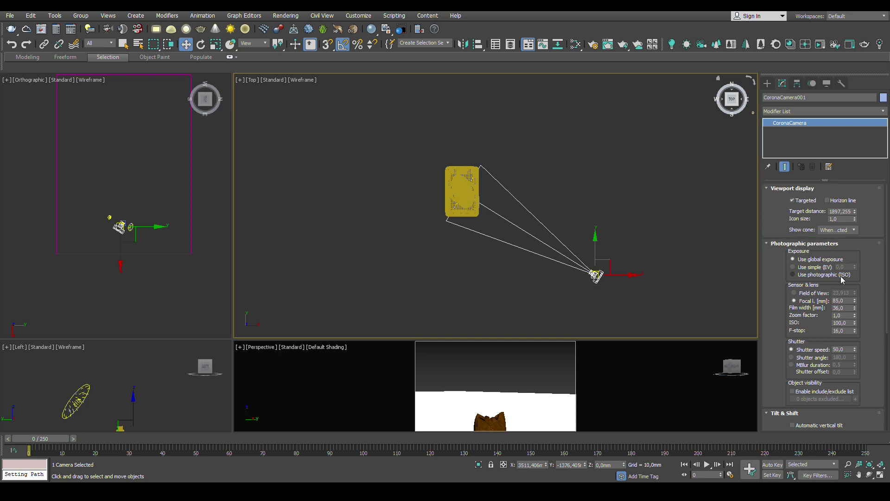
Check the 85 mm focal length and move the camera farther from the pouf.
double_click(842, 301)
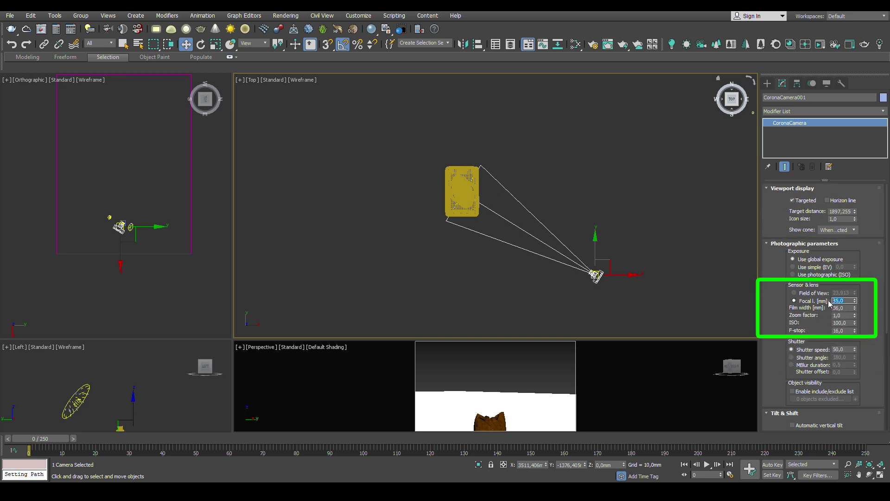
left_click(841, 299)
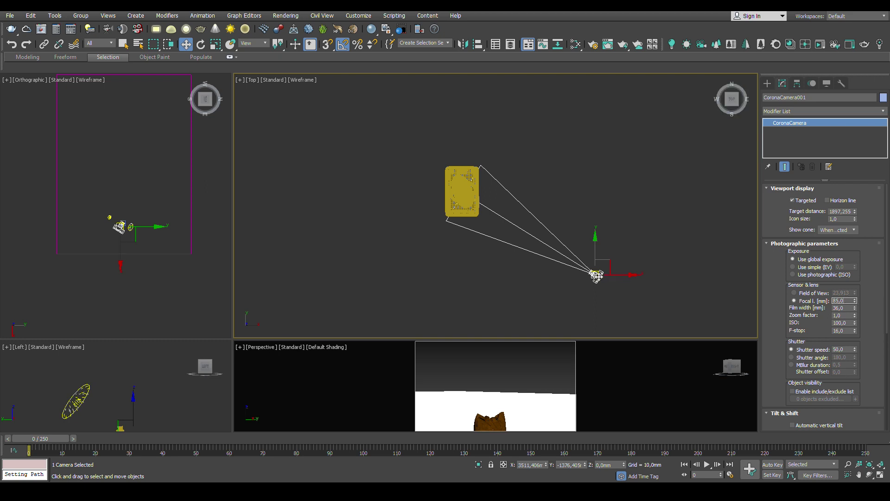
left_click_drag(597, 276, 622, 304)
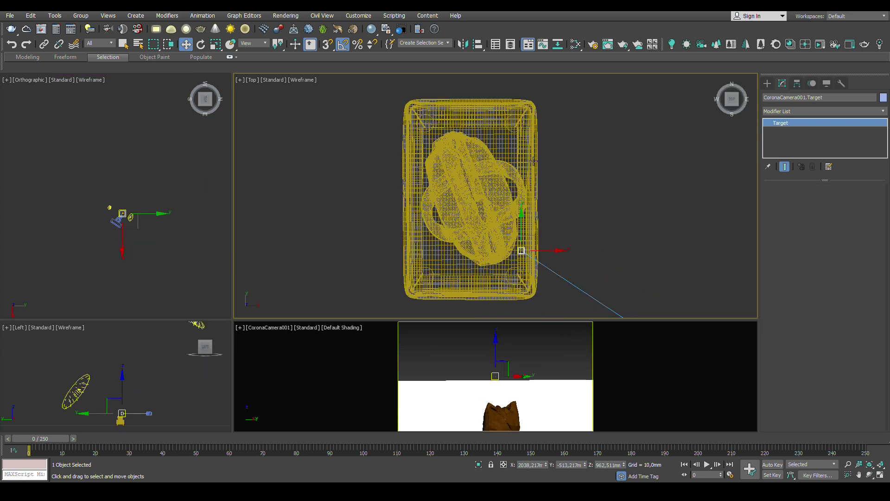
Align the camera target's X/Y to the pouf's pivot, then switch to Front view.
left_click(478, 45)
left_click(470, 190)
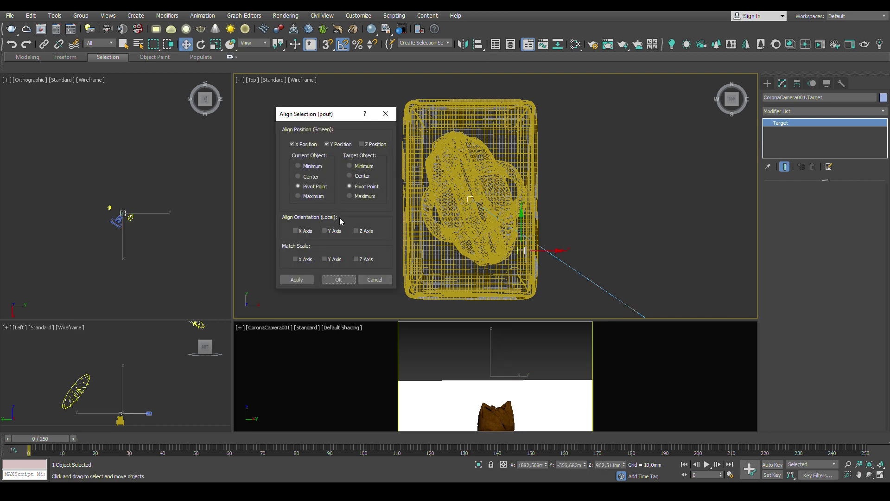
left_click(338, 279)
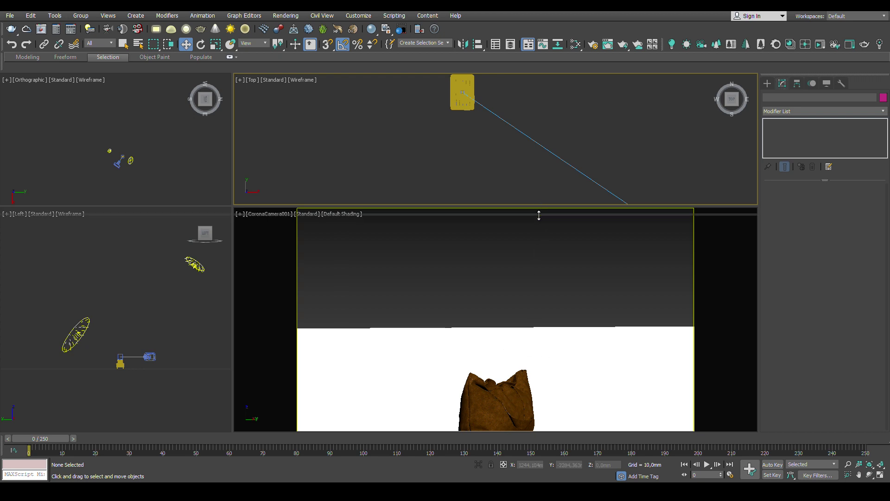
left_click_drag(538, 206, 539, 299)
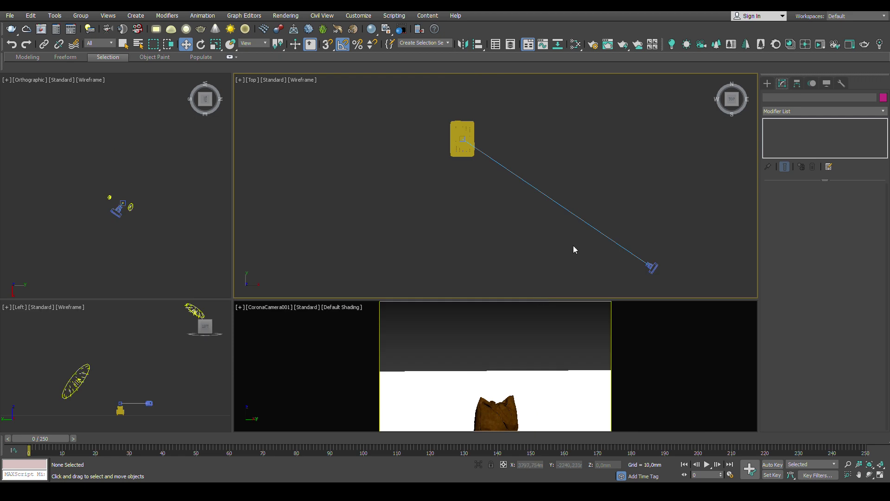
left_click(732, 113)
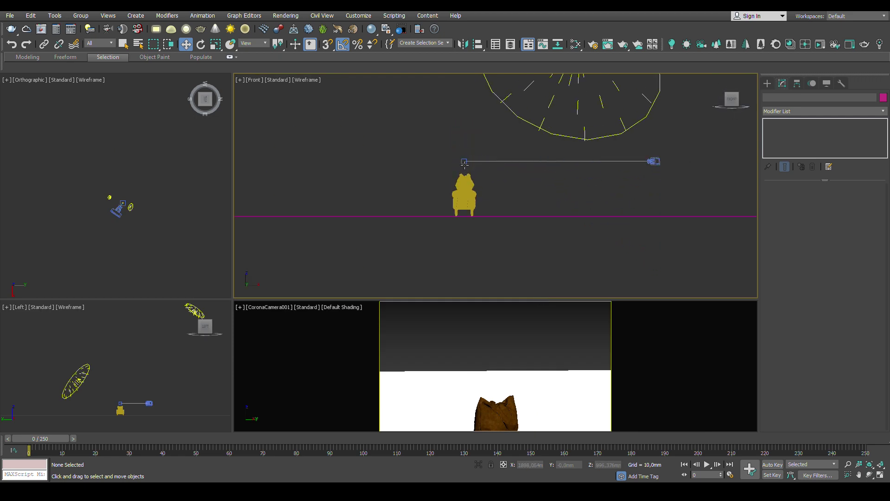
Lower the camera target onto the pouf and set the camera's vertical lens shift to 0,37.
left_click(464, 162)
left_click_drag(466, 136, 465, 170)
left_click(496, 214)
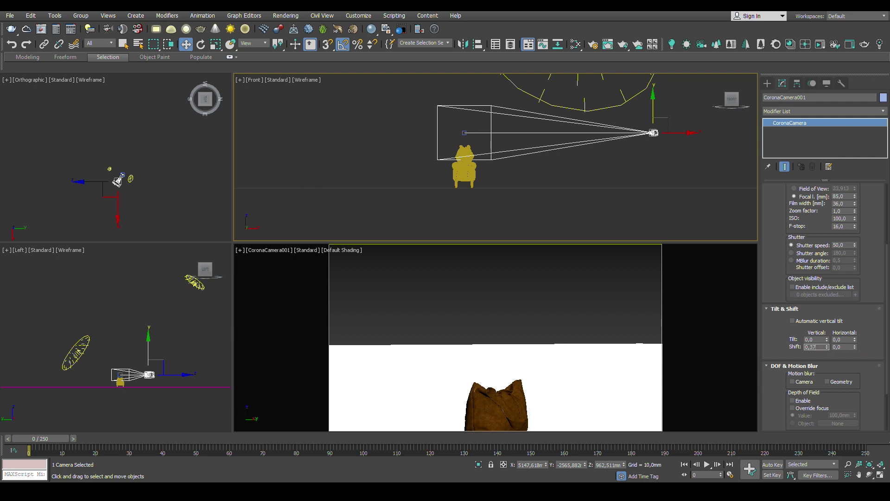
key("Return")
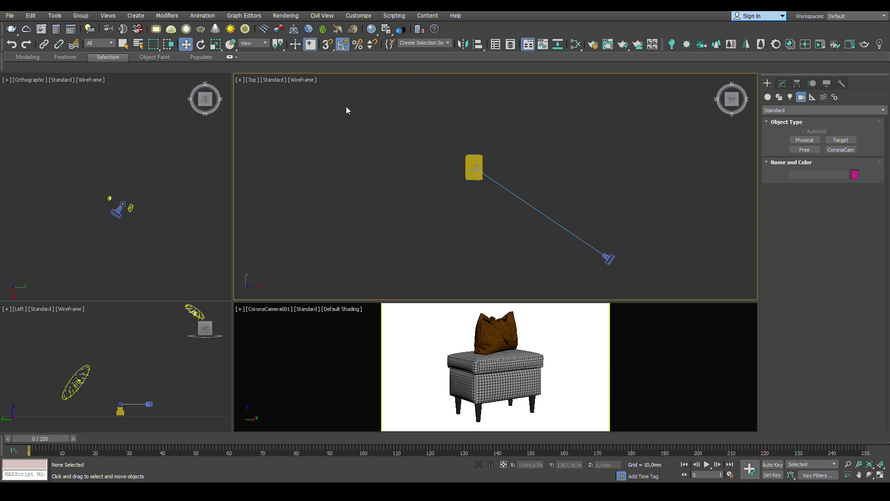
Frame the pouf and camera in the Top view and turn on pivot snapping.
left_click_drag(583, 300, 601, 349)
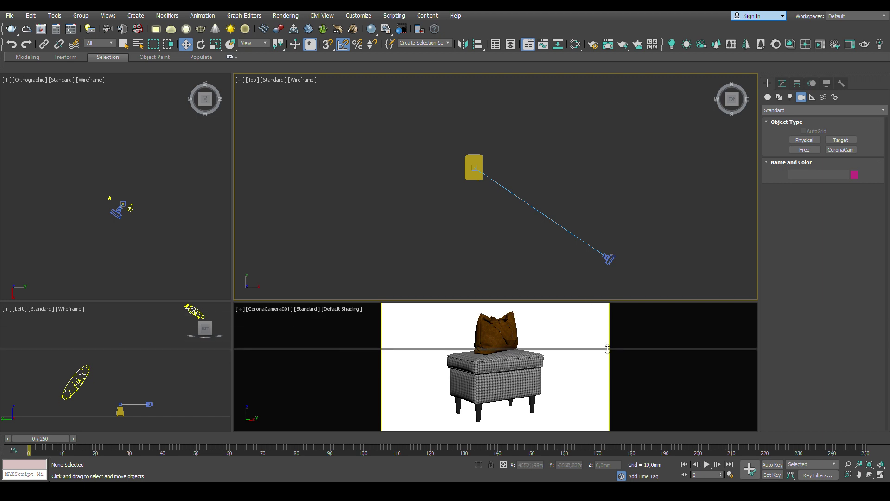
scroll(609, 268, "up", 2)
middle_click_drag(618, 262, 685, 277)
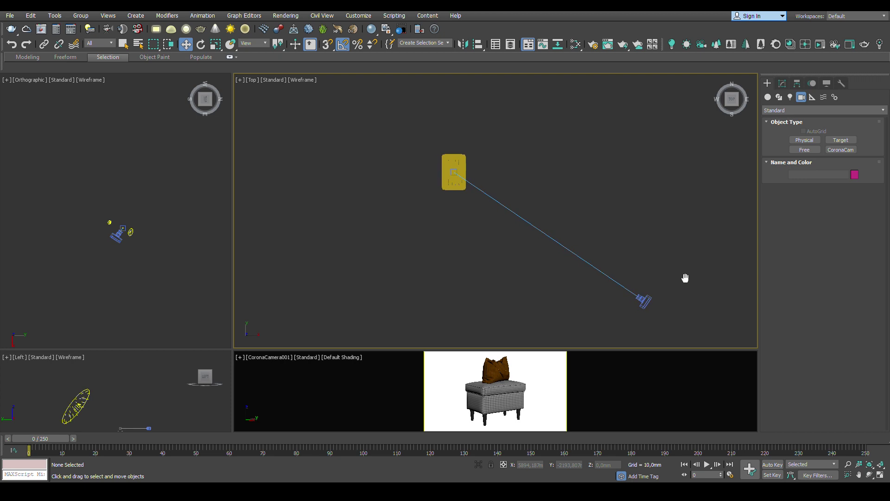
right_click(327, 45)
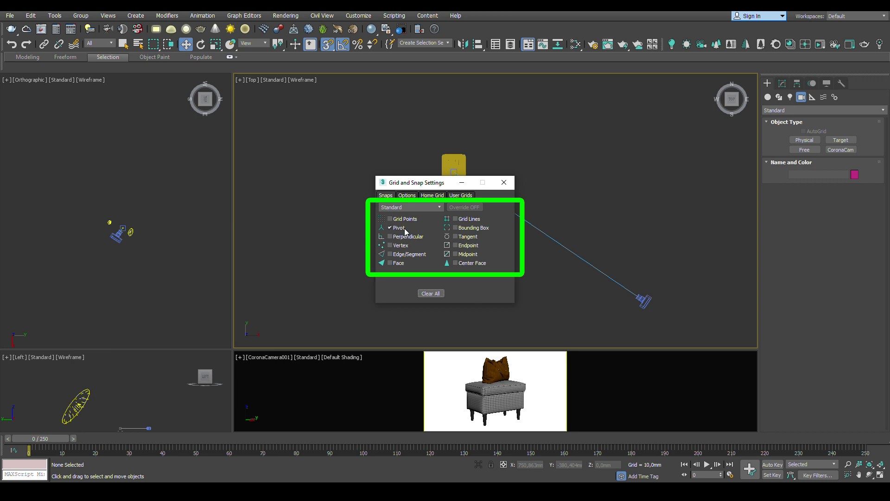
left_click(505, 182)
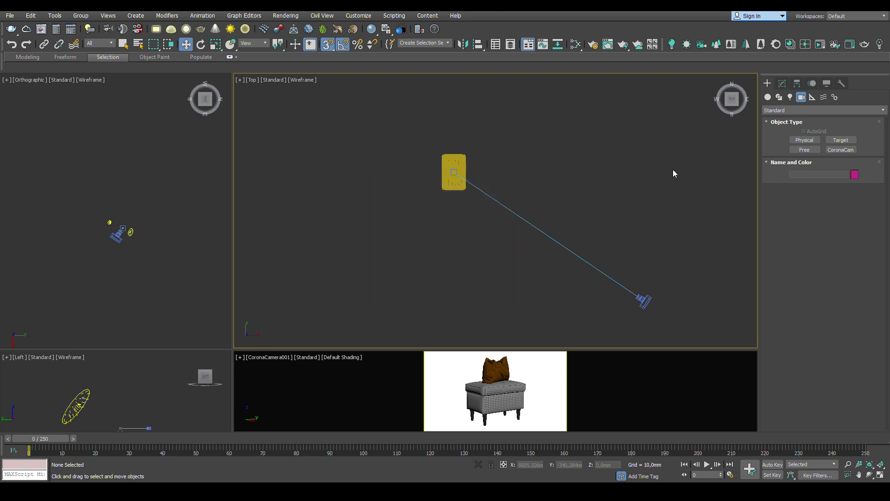
Draw a circle from the pouf's pivot to the camera and raise it to camera height.
left_click(779, 97)
left_click(804, 158)
left_click_drag(454, 172, 641, 301)
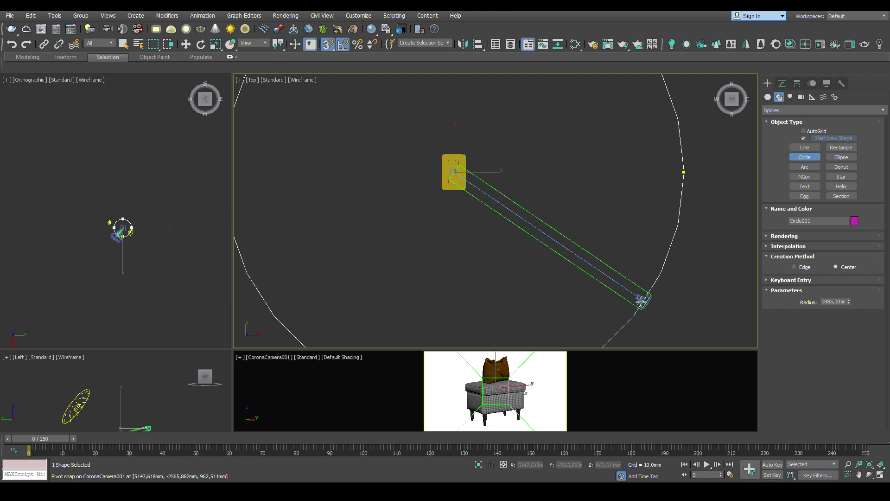
key("w")
key("f")
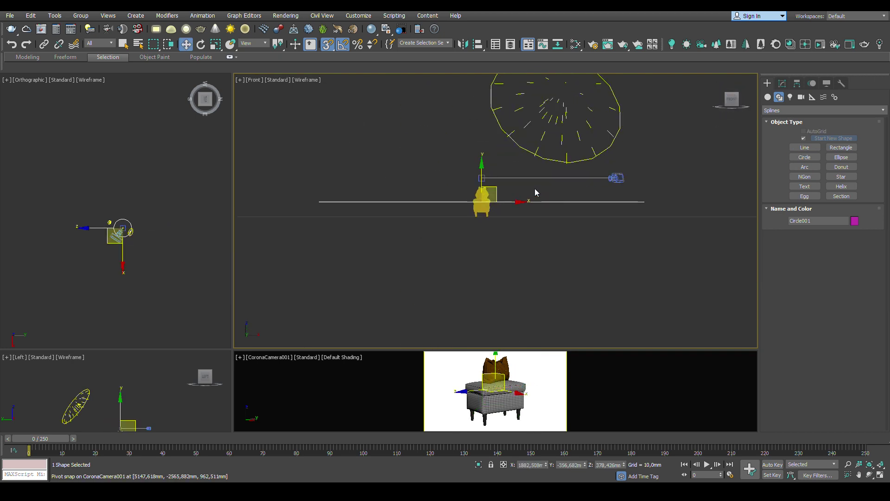
scroll(535, 193, "up", 3)
left_click_drag(441, 211, 441, 166)
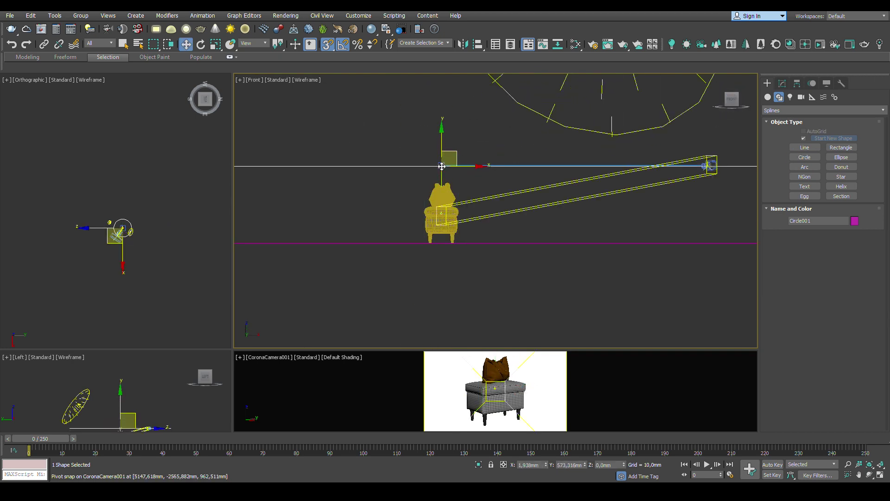
left_click(608, 244)
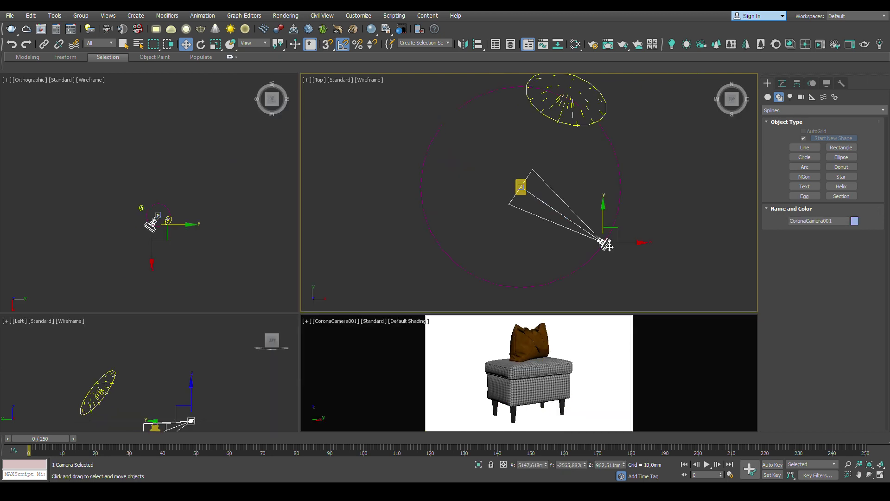
Path-constrain CoronaCamera001 to the circle and scrub to frame 213 to check the orbit.
left_click(203, 15)
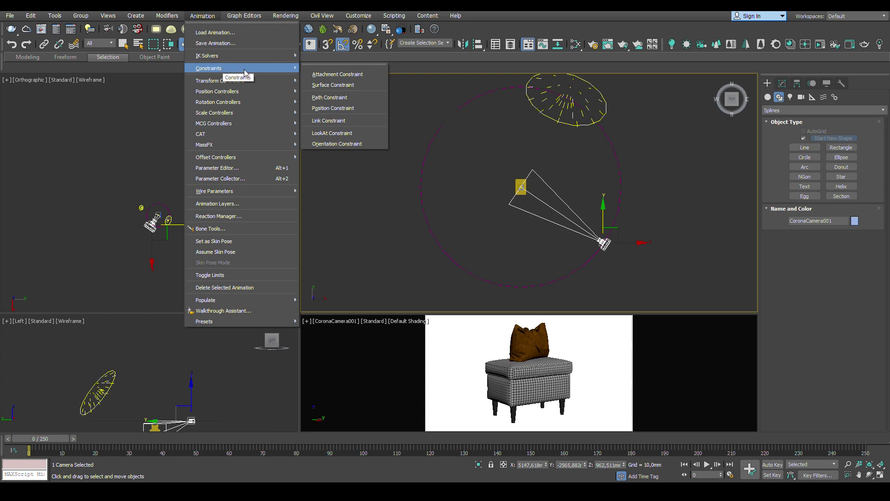
mouse_move(209, 68)
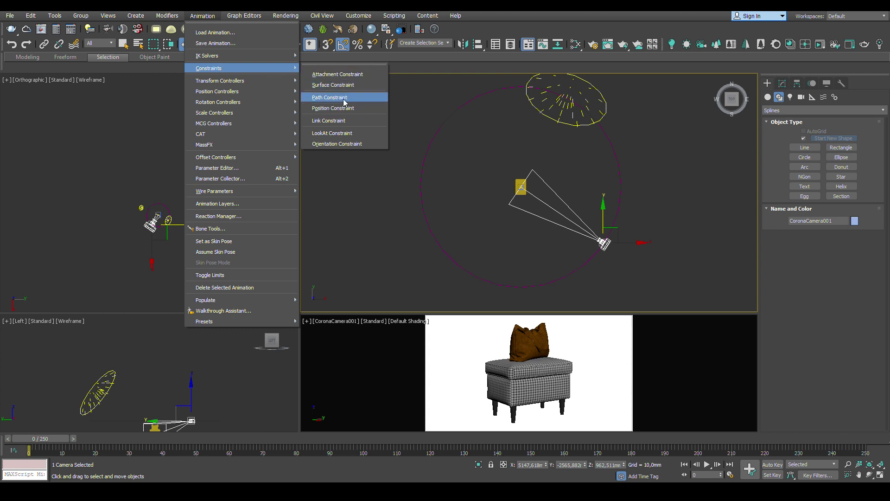
left_click(368, 100)
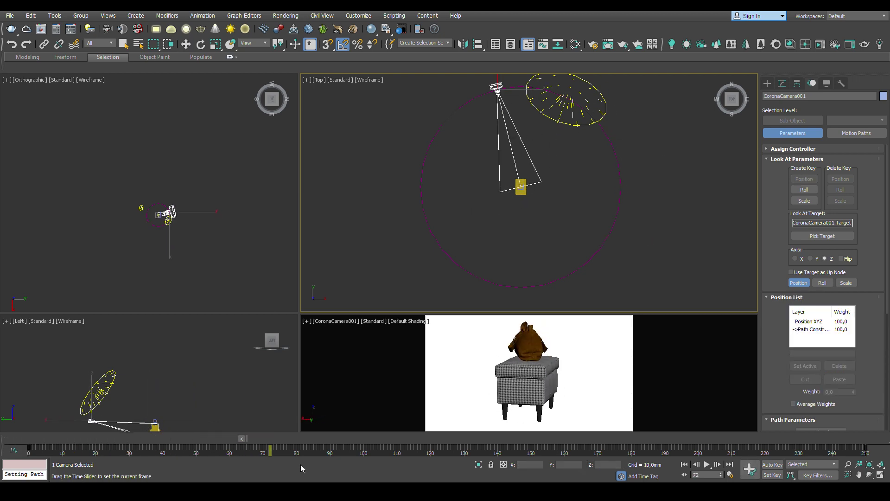
left_click_drag(840, 432, 736, 430)
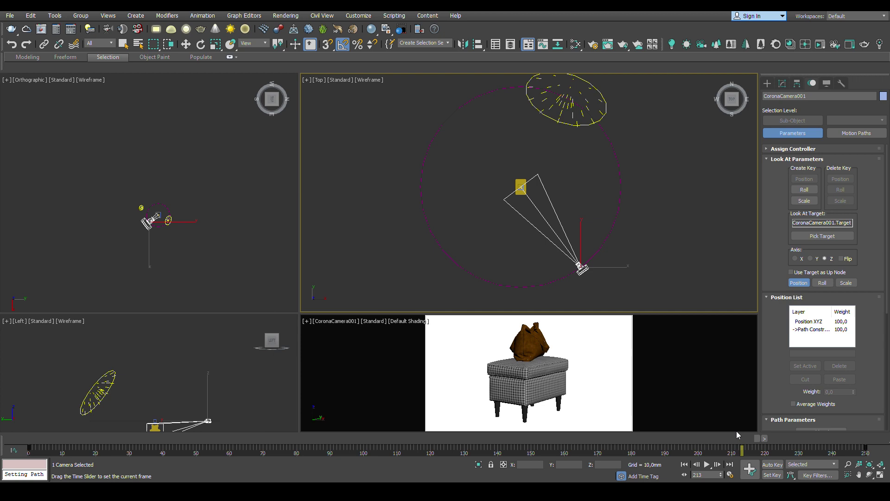